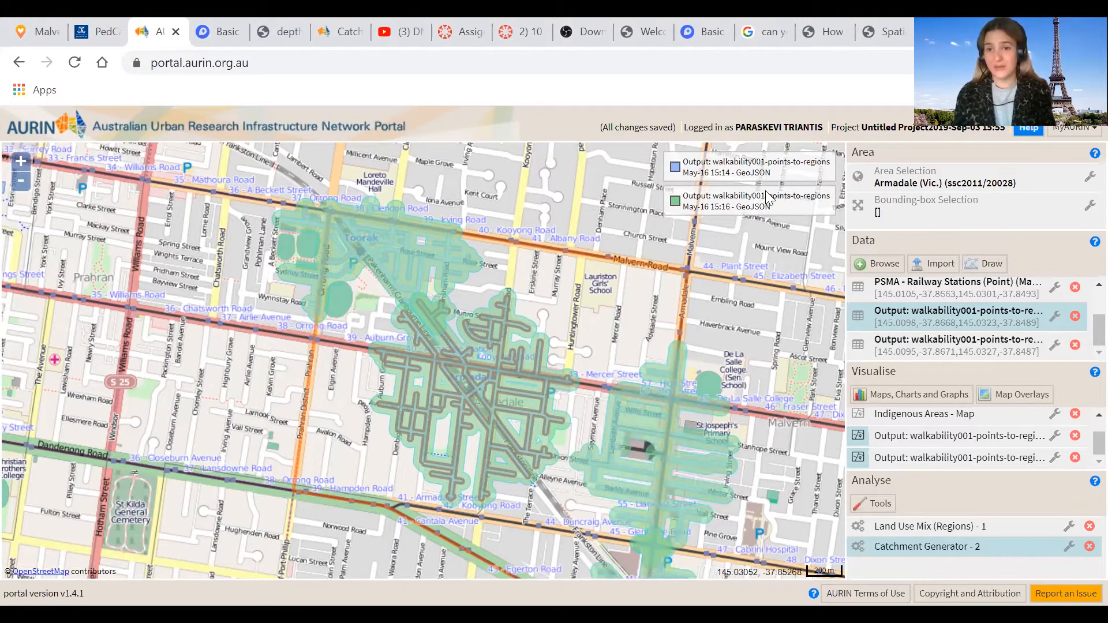
Step: Download both walkability001-points-to-regions output datasets from the AURIN portal in SHP format
{"action": "key", "text": "ctrl+Tab"}
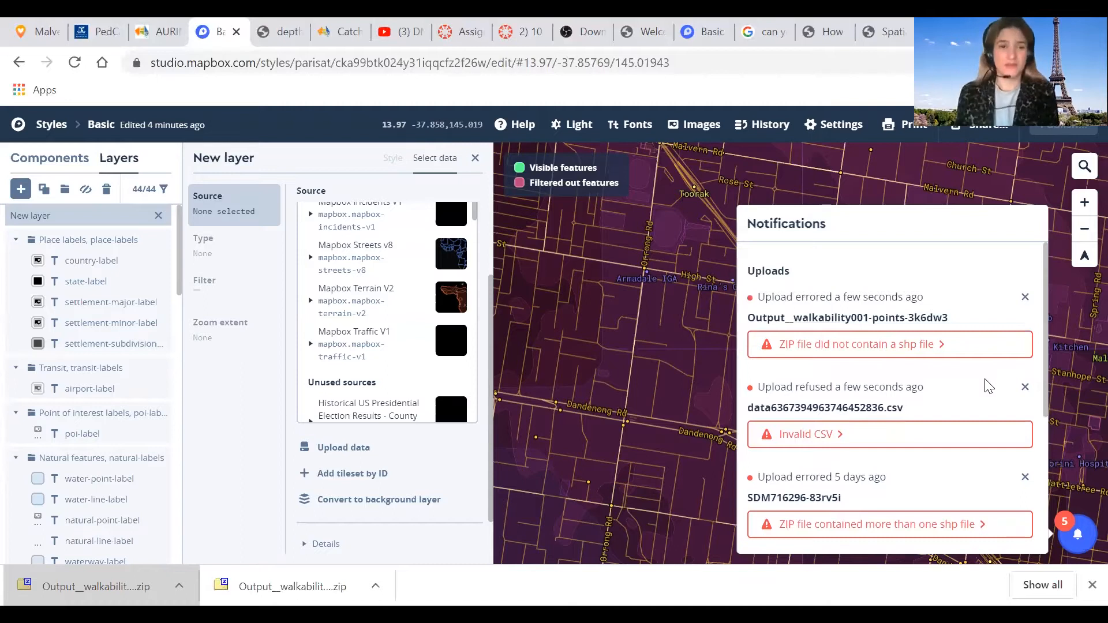
{"action": "left_click", "coordinate": [168, 31]}
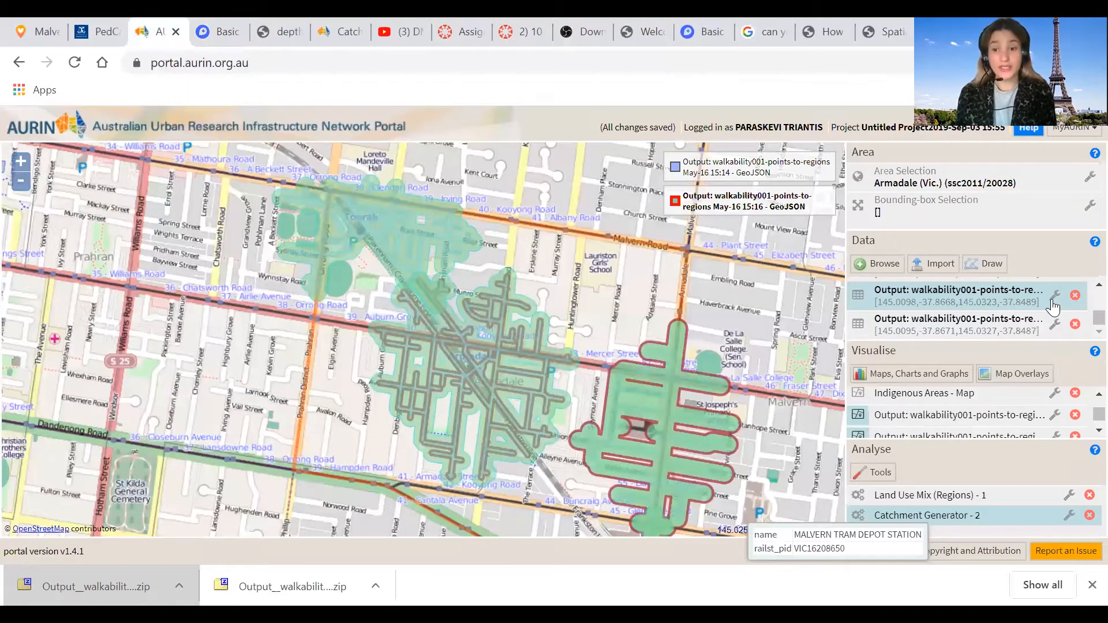
{"action": "left_click", "coordinate": [1054, 297]}
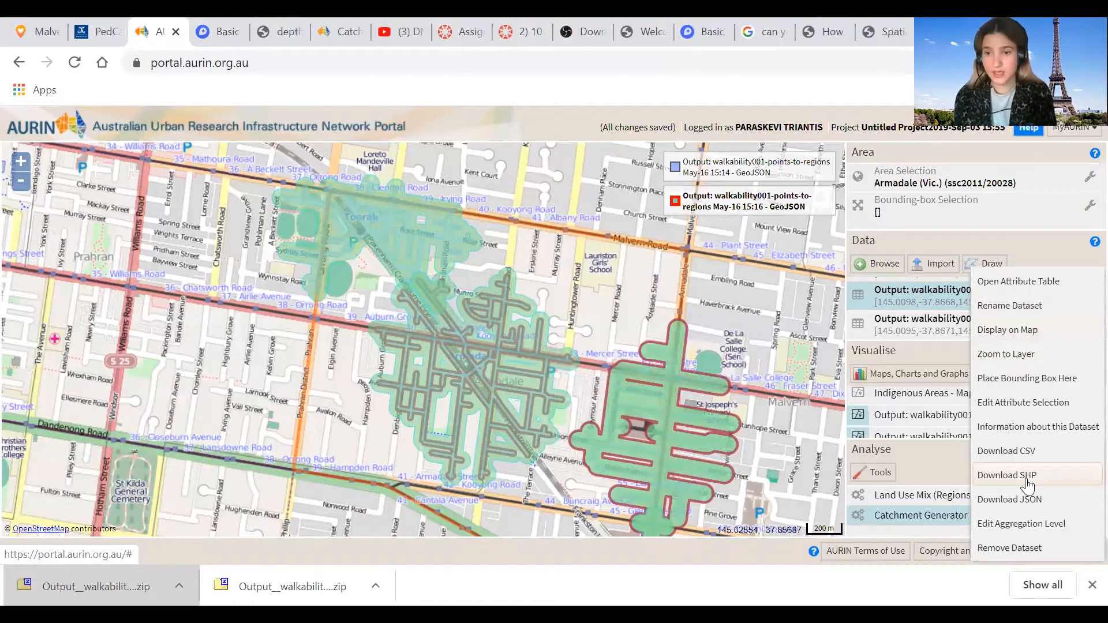
{"action": "left_click", "coordinate": [1022, 238]}
{"action": "left_click", "coordinate": [1056, 304]}
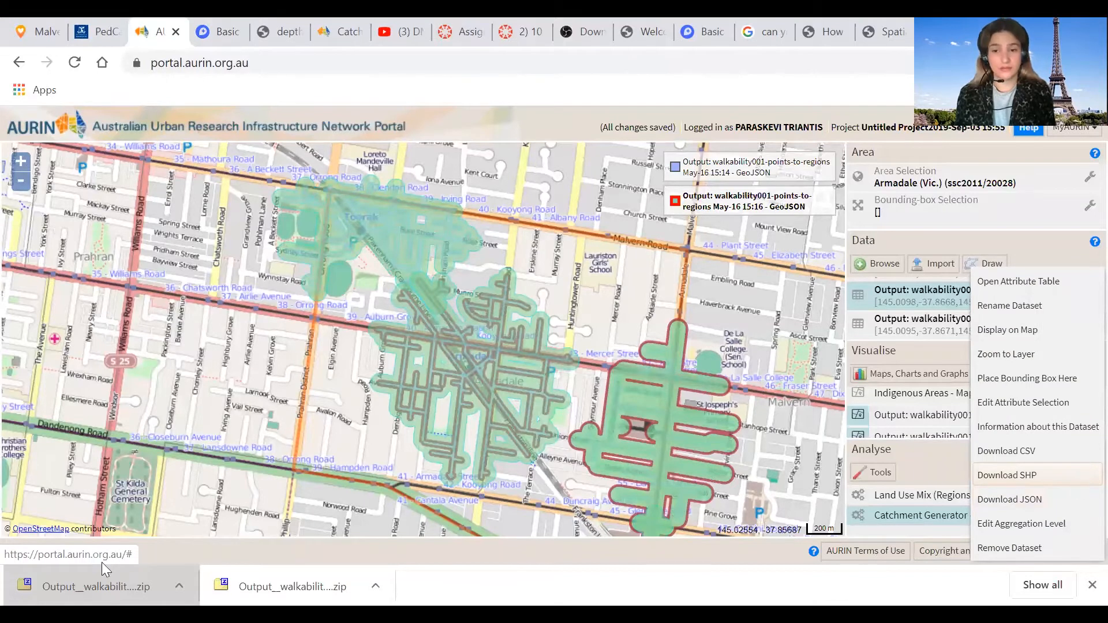
{"action": "left_click", "coordinate": [1008, 475]}
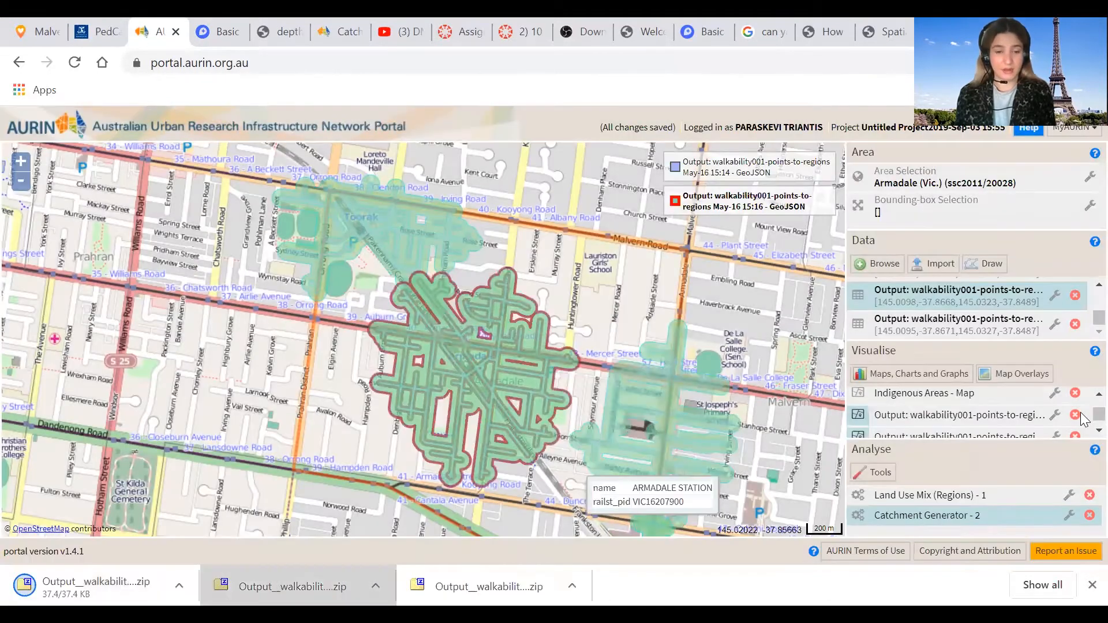
{"action": "left_click", "coordinate": [1054, 325]}
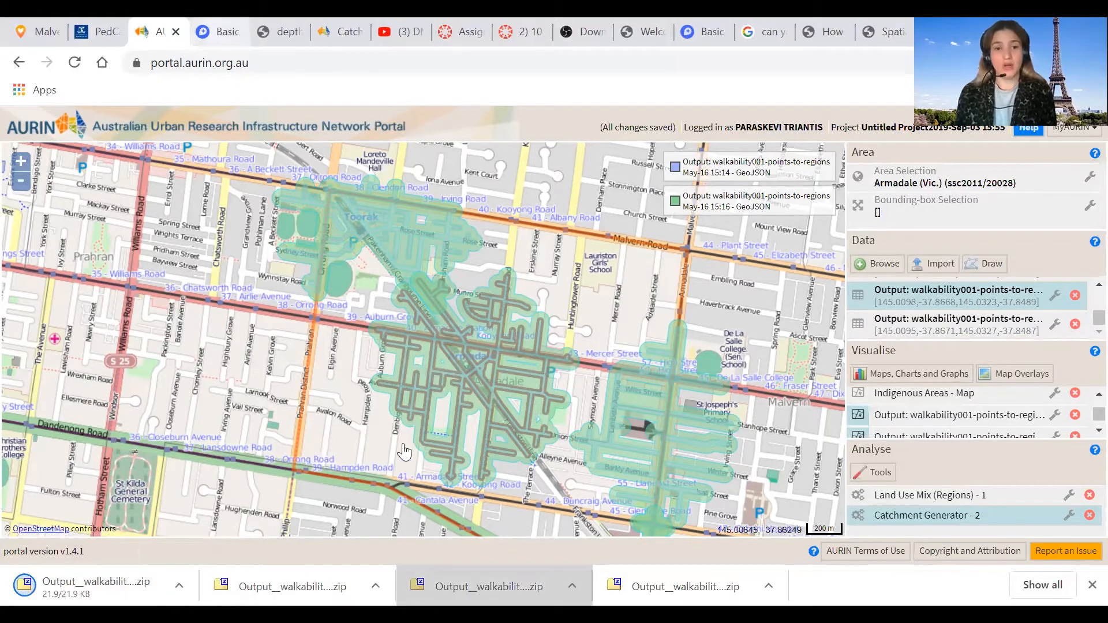
Step: Switch to Mapbox Studio, upload Output__walkability001-points-to-regions_May-16_15_16.zip as a new tileset, and check its upload status
{"action": "key", "text": "ctrl+Tab"}
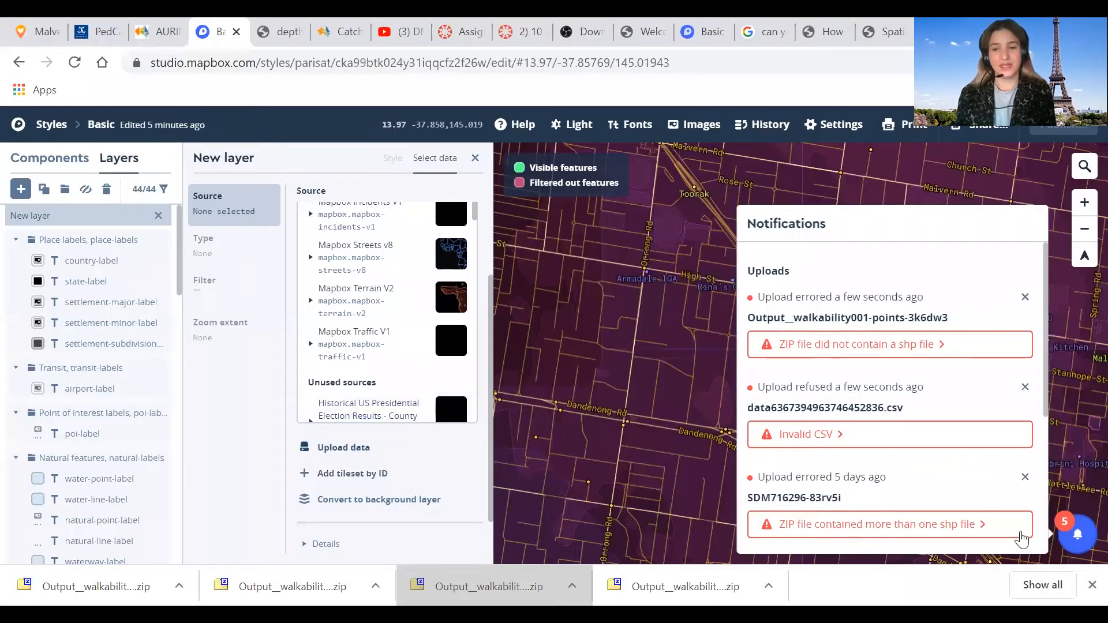
{"action": "left_click", "coordinate": [1077, 534]}
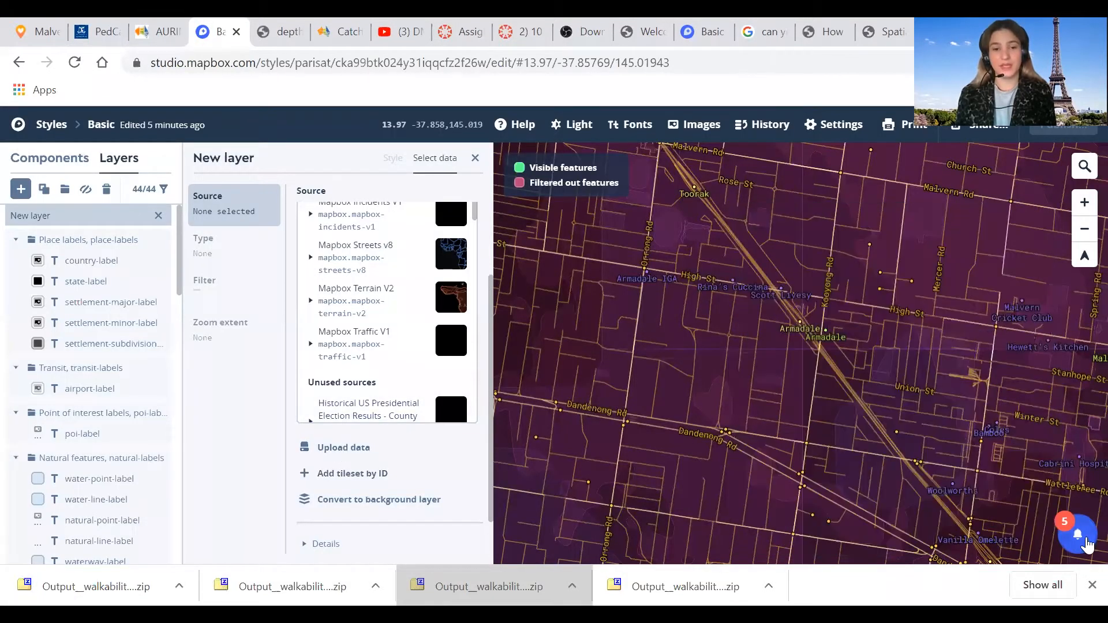
{"action": "left_click", "coordinate": [352, 449]}
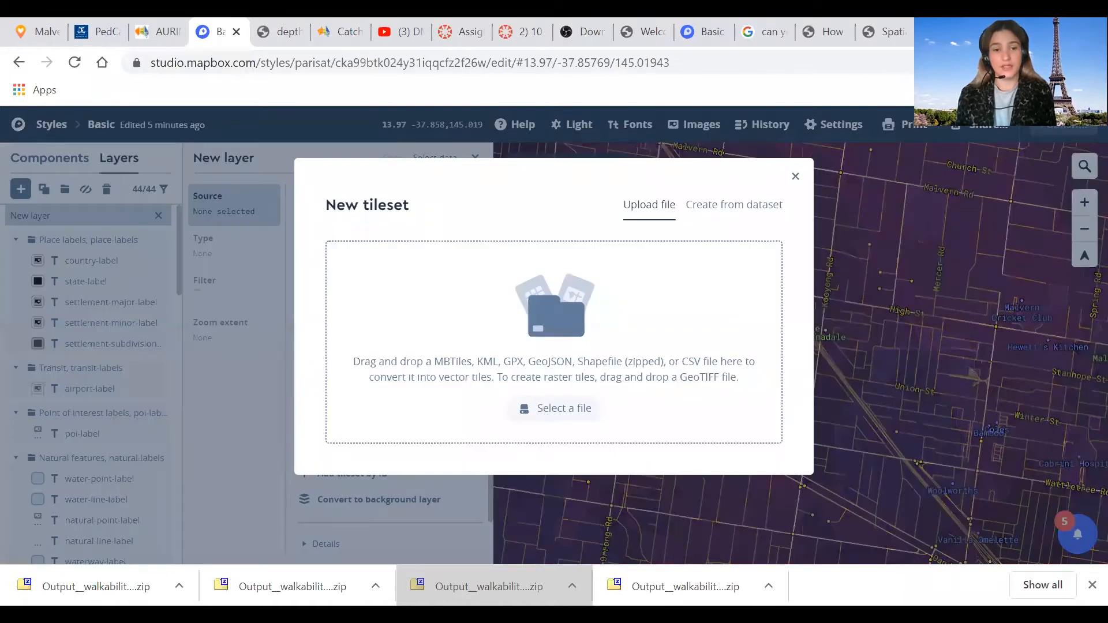
{"action": "left_click_drag", "start_coordinate": [96, 586], "coordinate": [549, 336]}
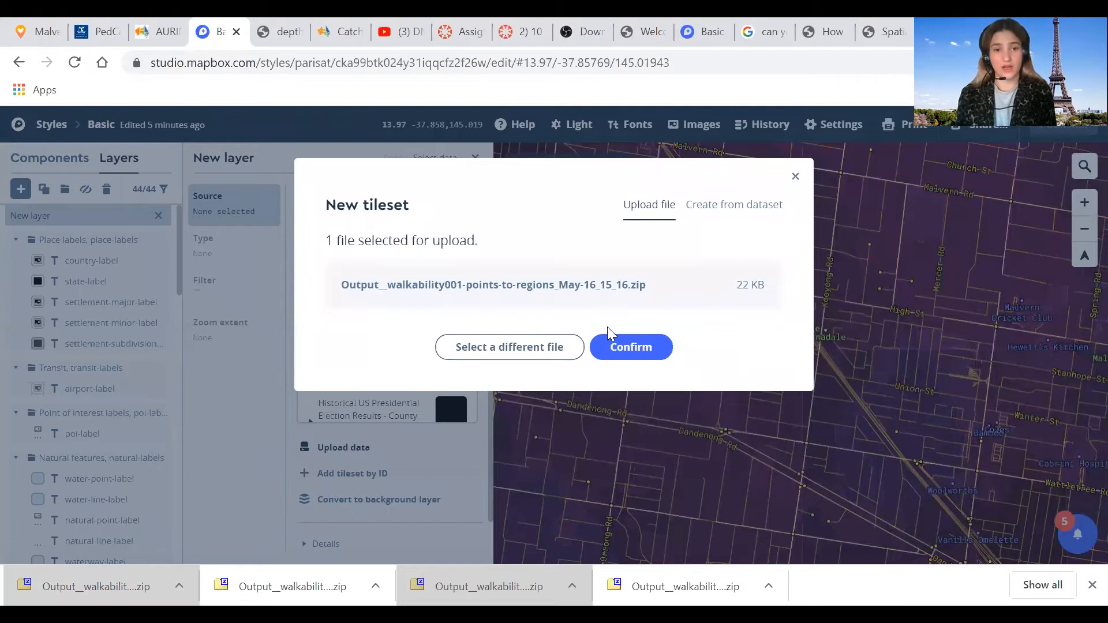
{"action": "left_click", "coordinate": [610, 338]}
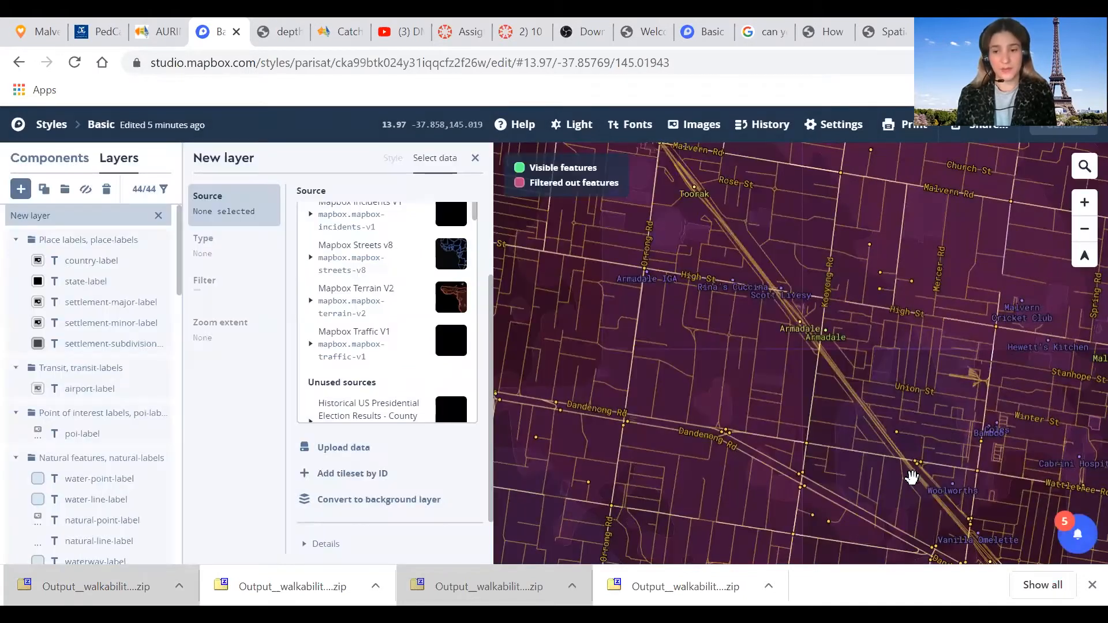
{"action": "left_click", "coordinate": [912, 476]}
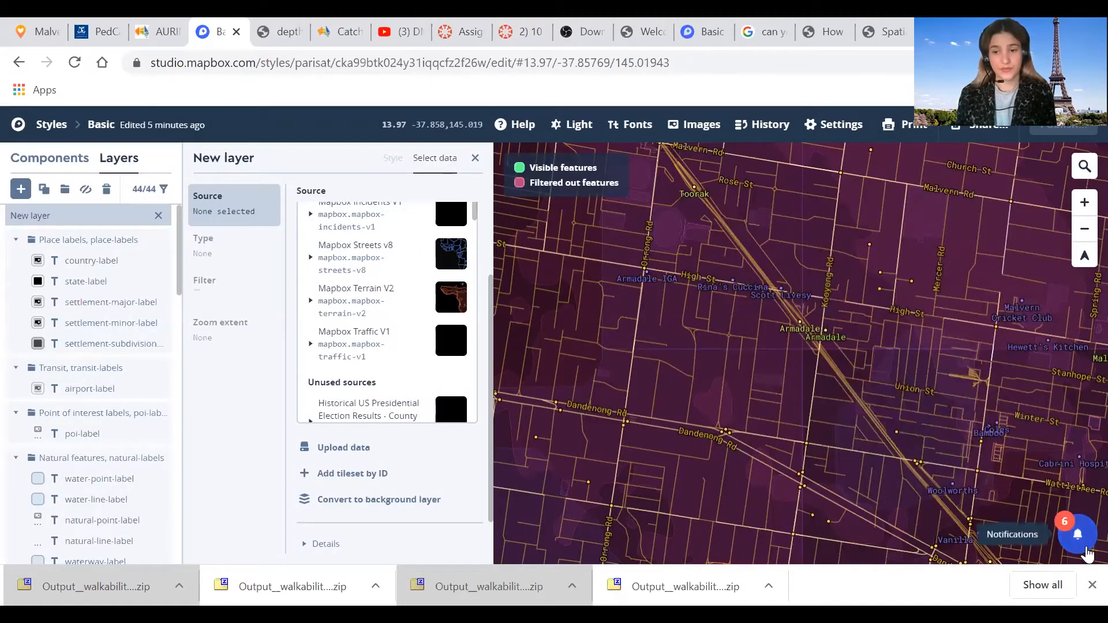
{"action": "left_click", "coordinate": [1077, 533]}
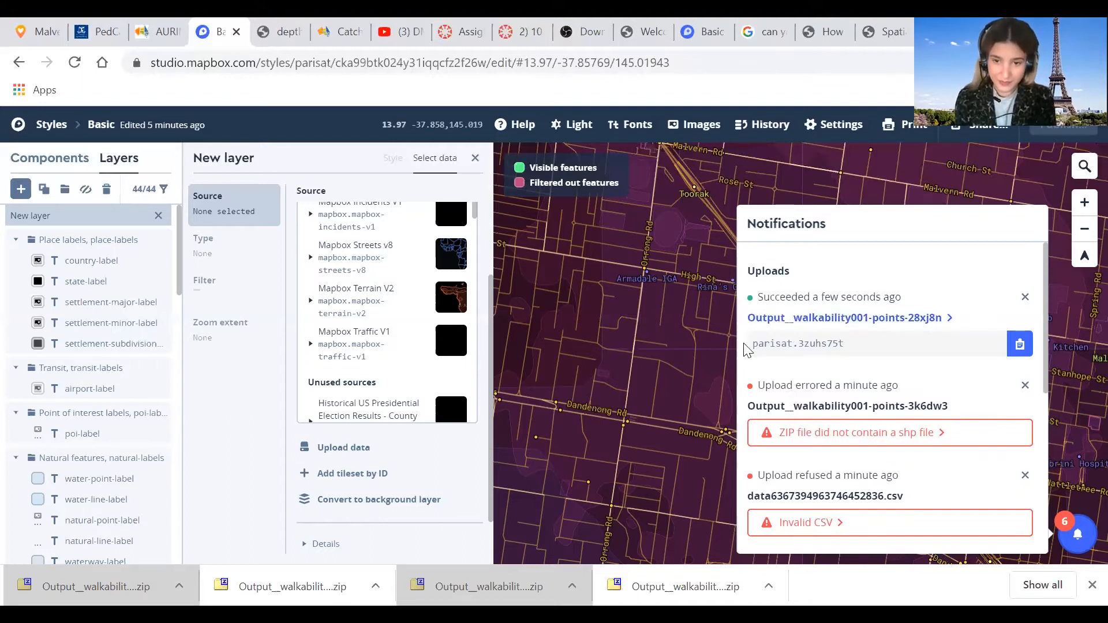
Step: Find the uploaded tileset Output__walkability001-points-28xj8n by its ID and use its polygon data as the new layer's source
{"action": "left_click", "coordinate": [840, 345]}
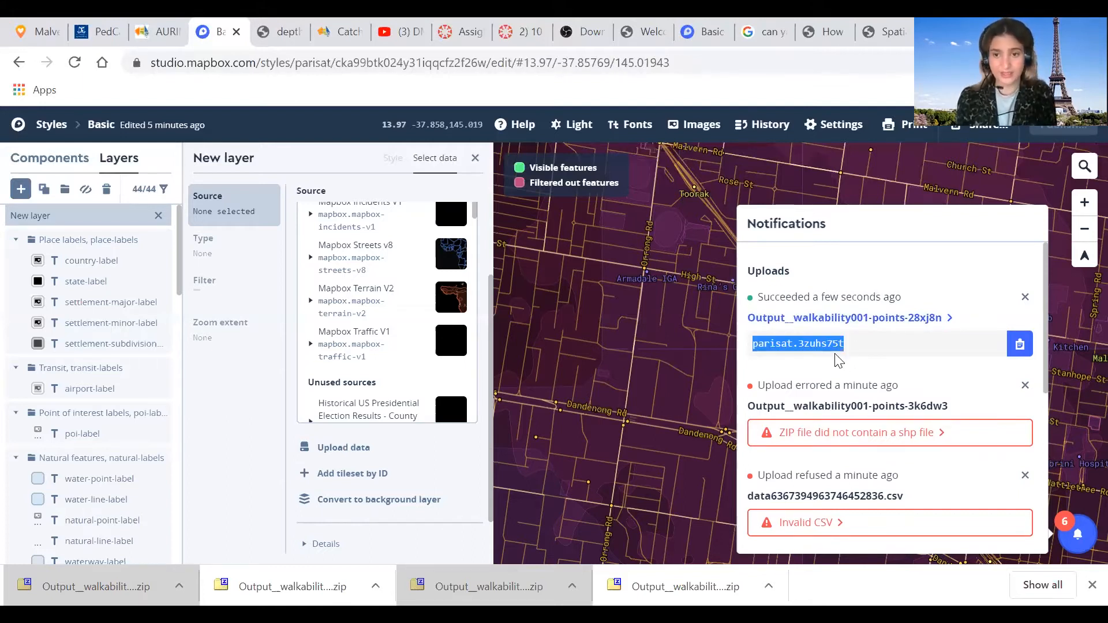
{"action": "scroll", "coordinate": [376, 364], "scroll_direction": "down", "scroll_amount": 1}
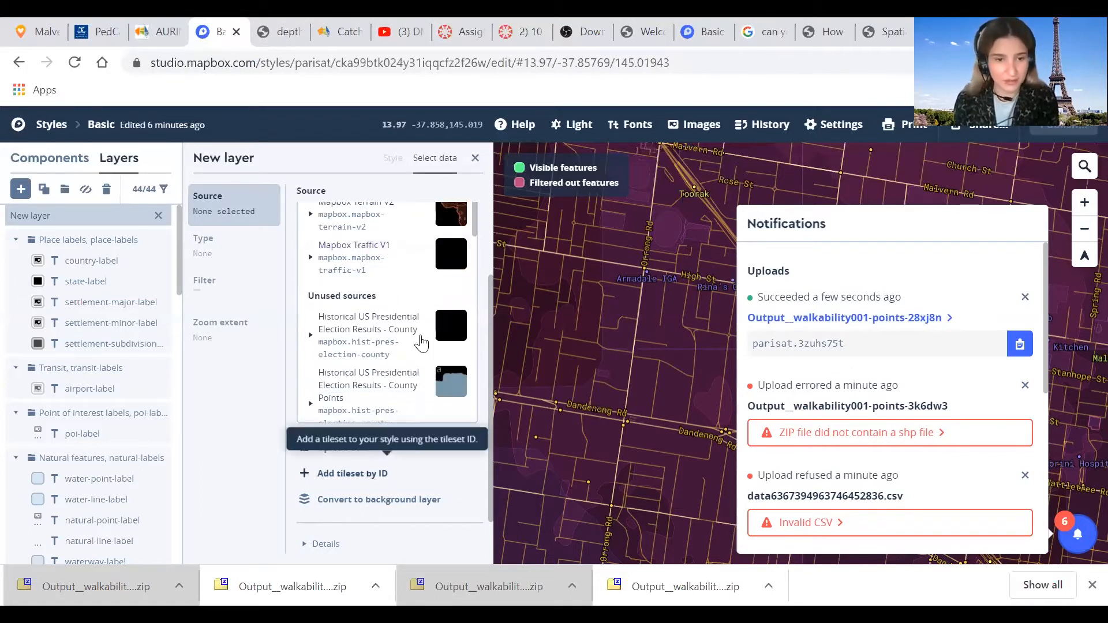
{"action": "scroll", "coordinate": [422, 342], "scroll_direction": "down", "scroll_amount": 2}
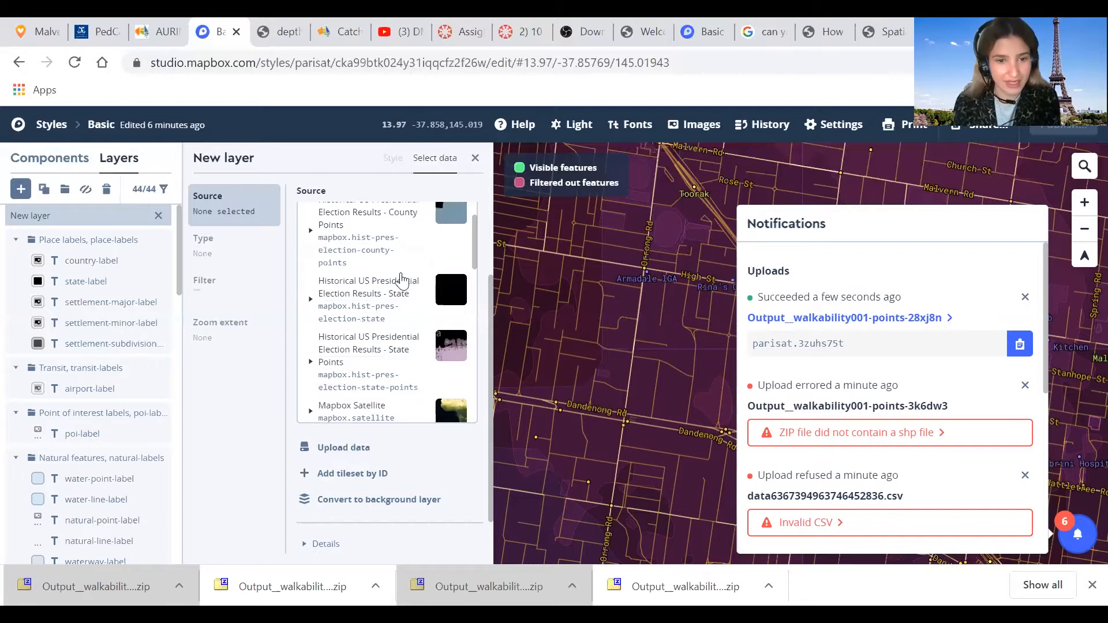
{"action": "scroll", "coordinate": [427, 349], "scroll_direction": "down", "scroll_amount": 2}
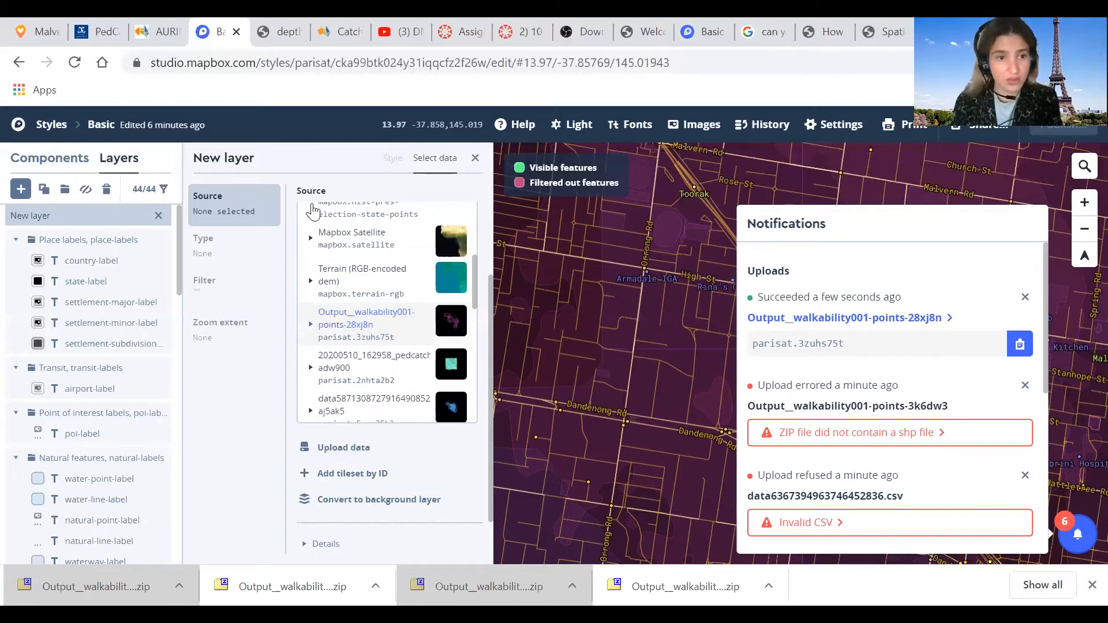
{"action": "left_click", "coordinate": [377, 343]}
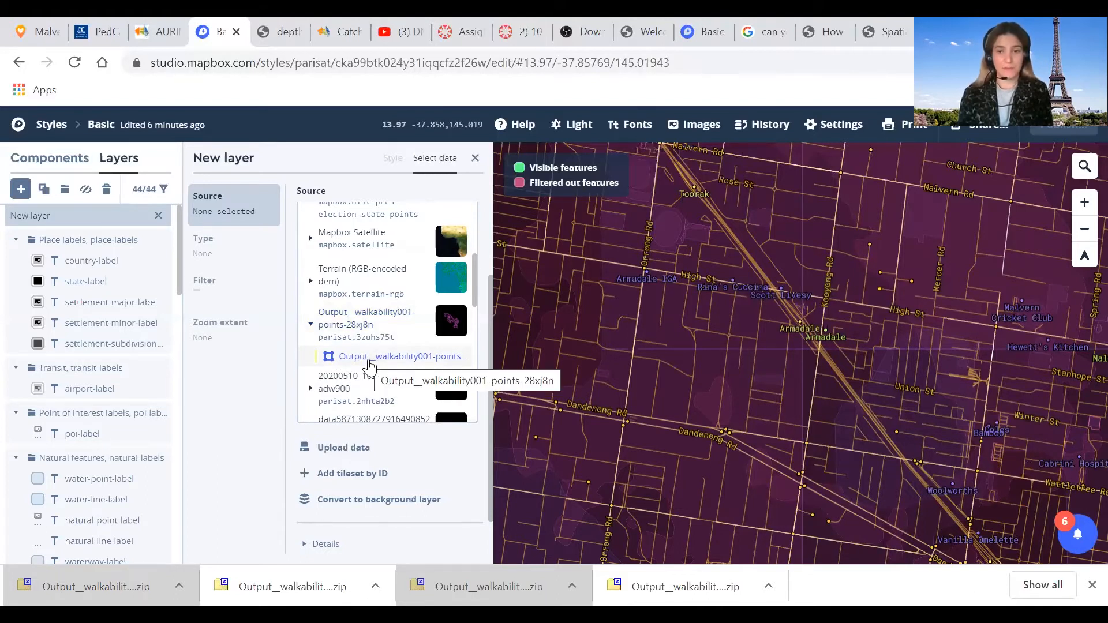
{"action": "left_click", "coordinate": [371, 367]}
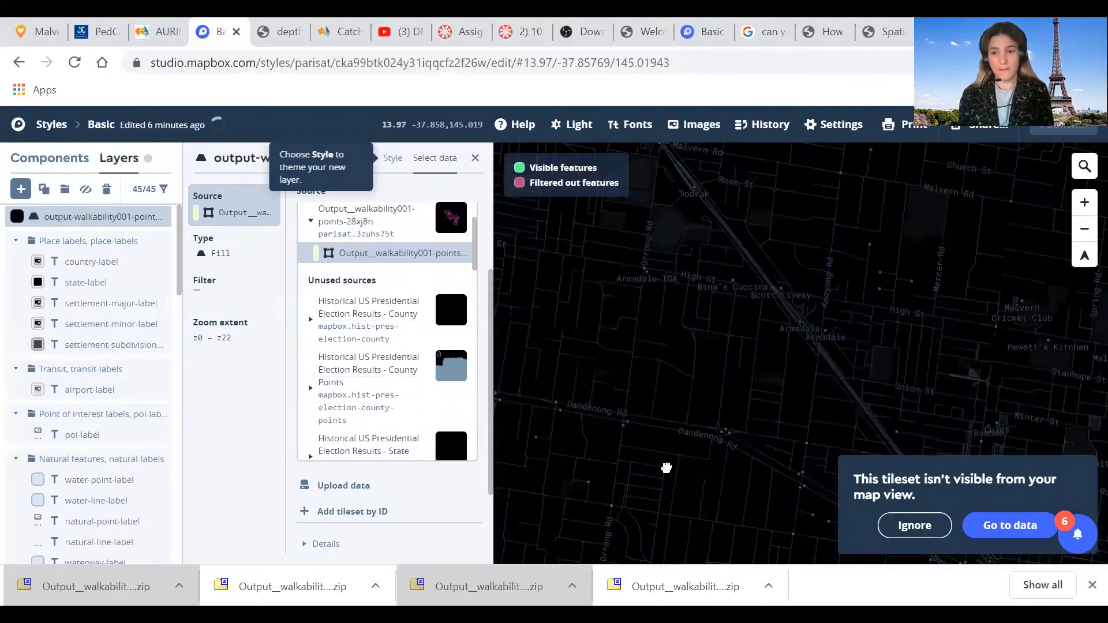
Step: Set the walkability layer's type to Line and inspect the catchment outlines on the map
{"action": "left_click_drag", "start_coordinate": [724, 480], "coordinate": [687, 474]}
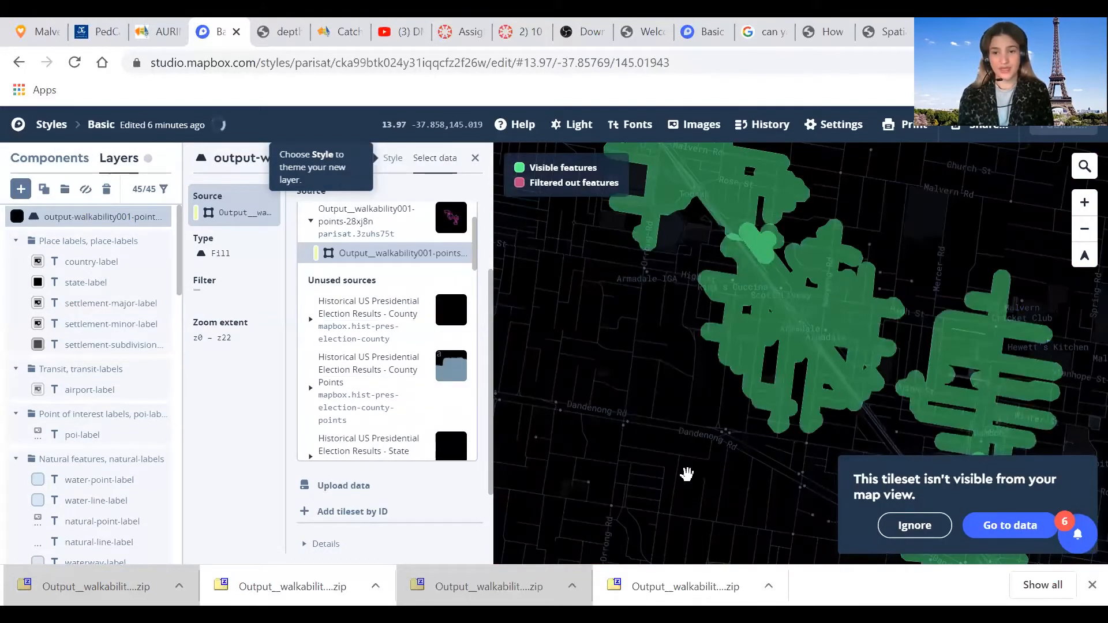
{"action": "scroll", "coordinate": [687, 474], "scroll_direction": "down", "scroll_amount": 2}
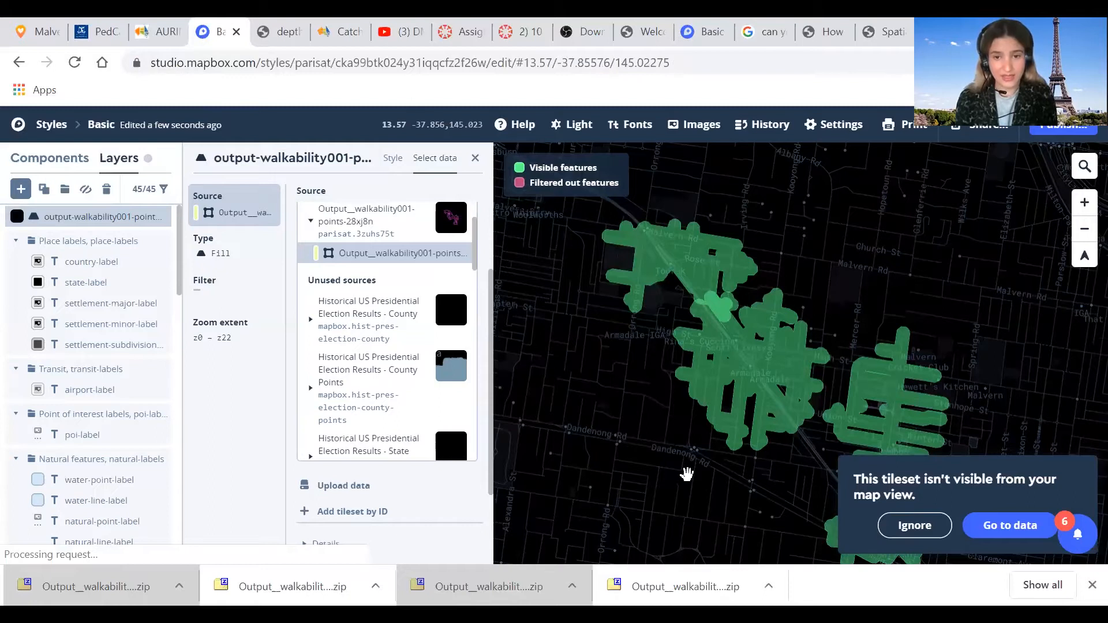
{"action": "scroll", "coordinate": [668, 285], "scroll_direction": "up", "scroll_amount": 3}
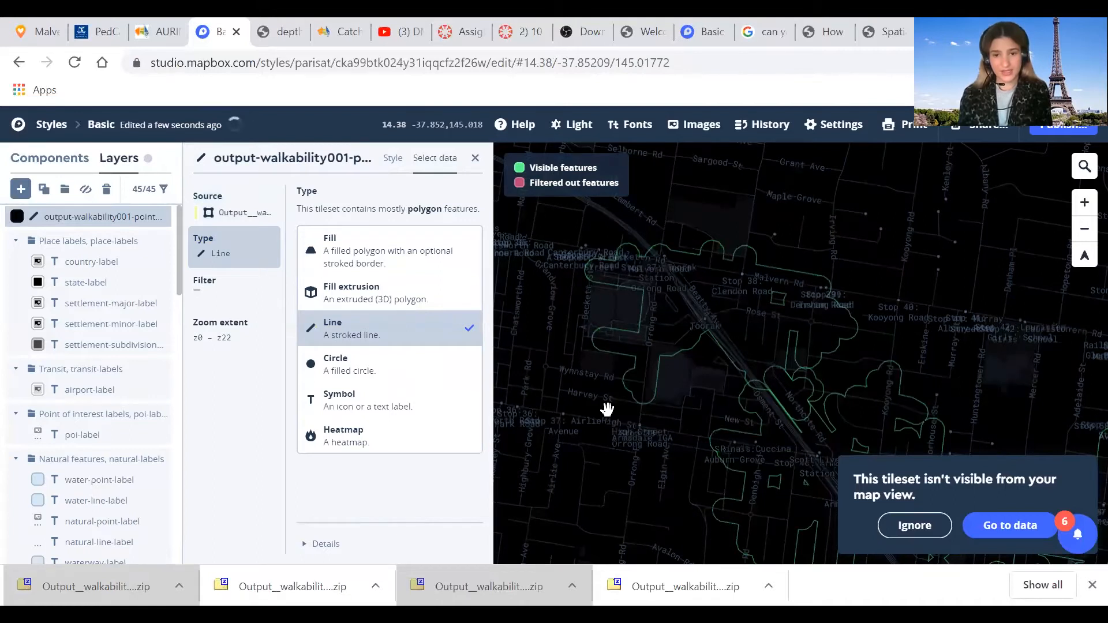
{"action": "scroll", "coordinate": [606, 403], "scroll_direction": "up", "scroll_amount": 2}
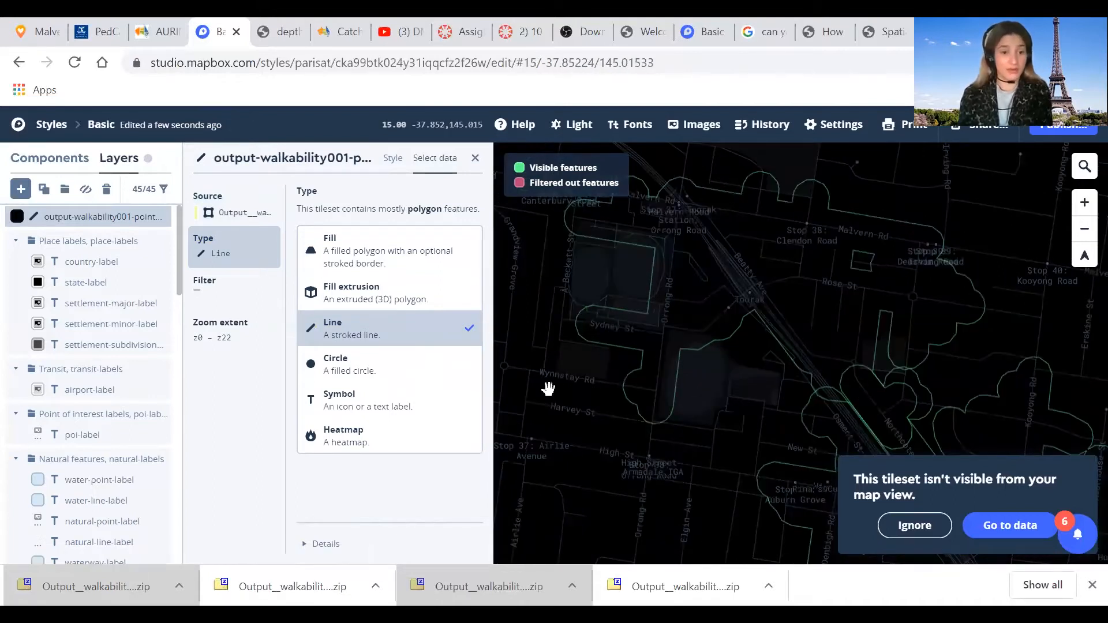
{"action": "left_click", "coordinate": [595, 318]}
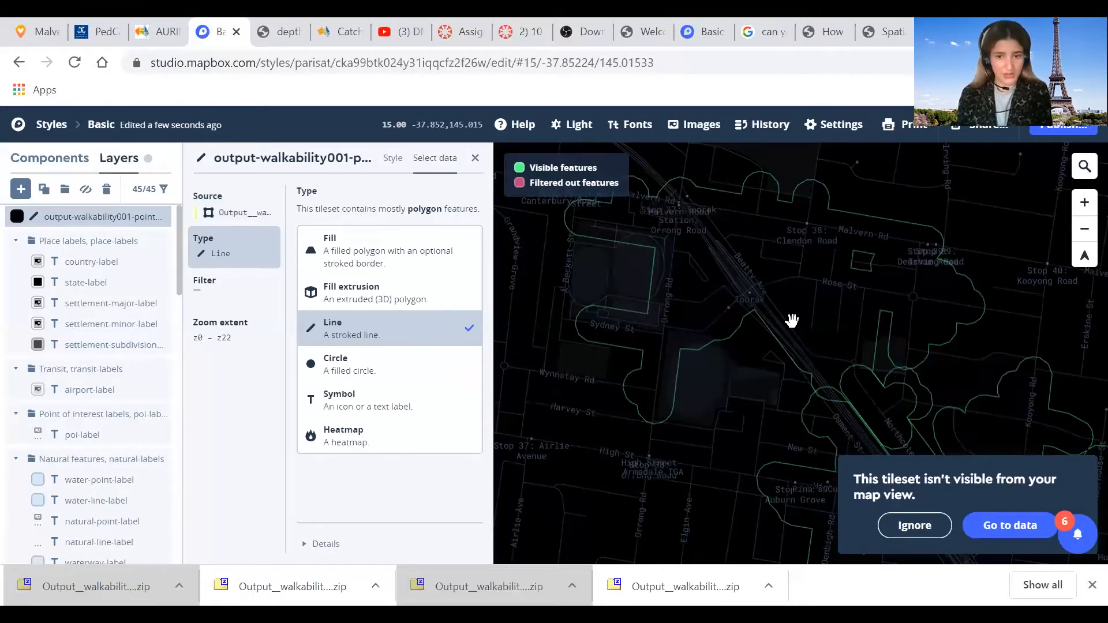
{"action": "scroll", "coordinate": [792, 321], "scroll_direction": "down", "scroll_amount": 3}
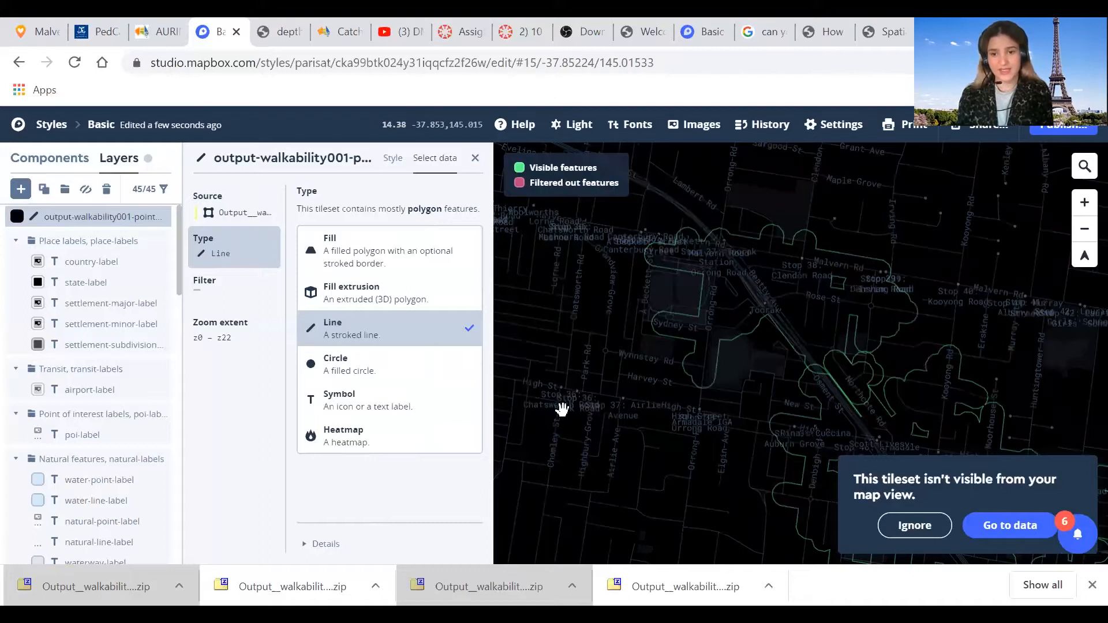
{"action": "left_click_drag", "start_coordinate": [575, 403], "coordinate": [571, 400]}
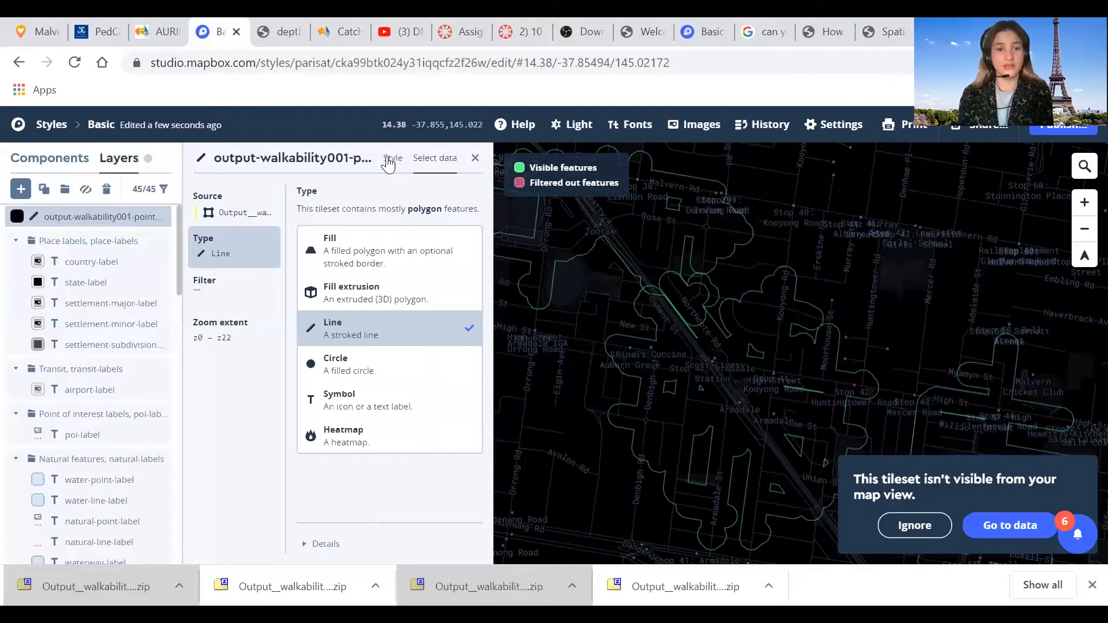
Step: Set the walkability layer's line color to green 7bd85f
{"action": "left_click", "coordinate": [389, 164]}
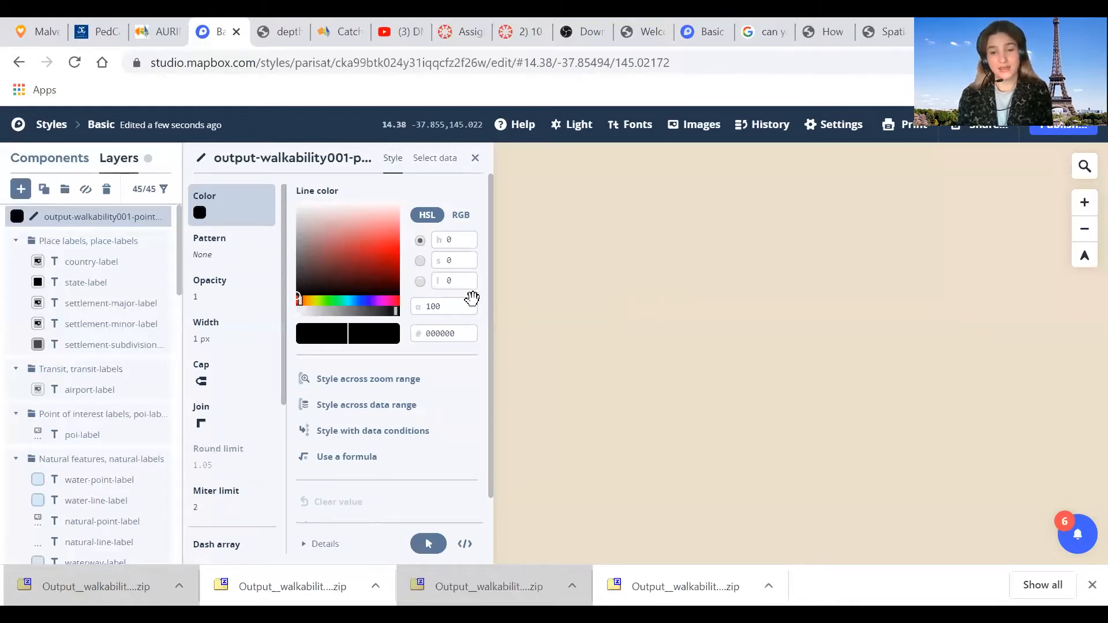
{"action": "mouse_move", "coordinate": [675, 341]}
{"action": "left_mouse_down"}
{"action": "mouse_move", "coordinate": [727, 281]}
{"action": "mouse_move", "coordinate": [682, 344]}
{"action": "left_mouse_up"}
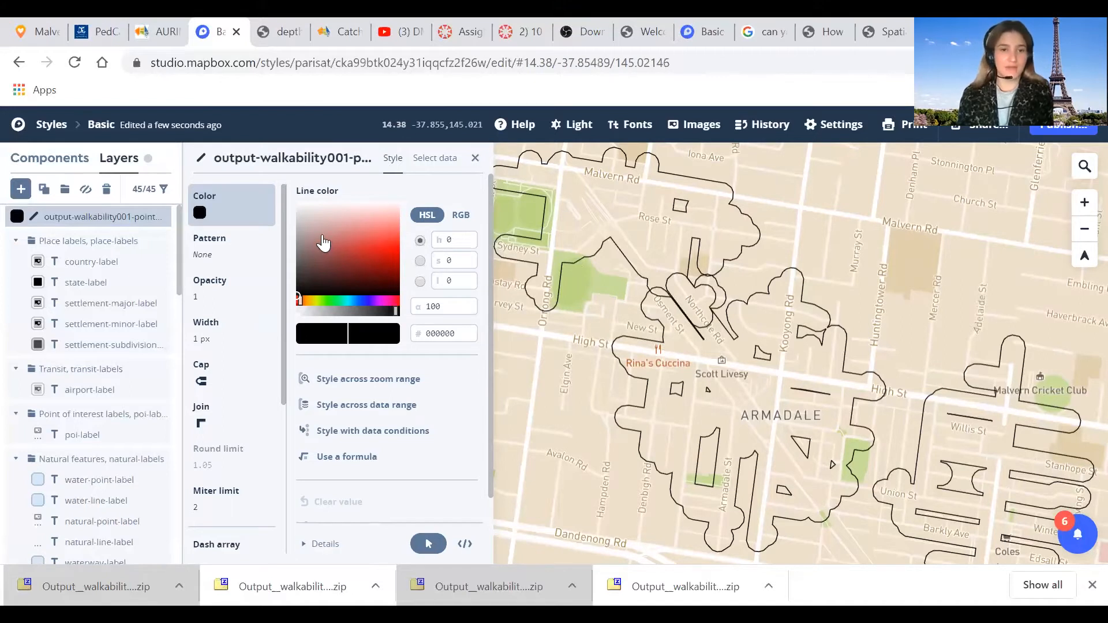
{"action": "left_click", "coordinate": [328, 301]}
{"action": "left_click", "coordinate": [359, 239]}
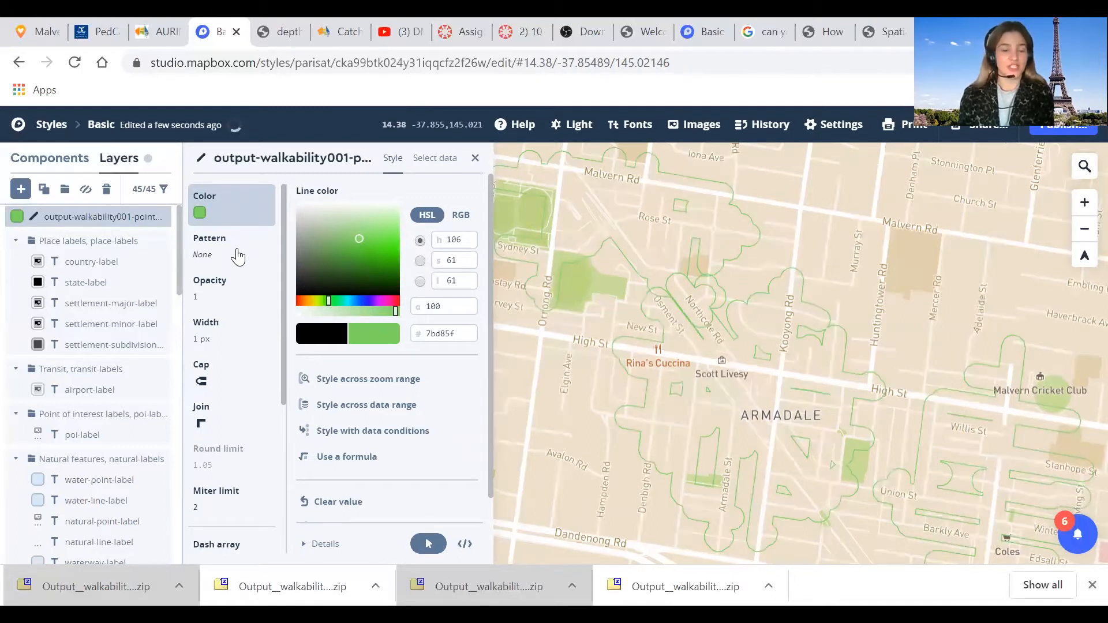
Step: Set the walkability layer's line width to 3 px
{"action": "left_click", "coordinate": [205, 345]}
{"action": "left_click", "coordinate": [349, 212]}
{"action": "type", "text": "3"}
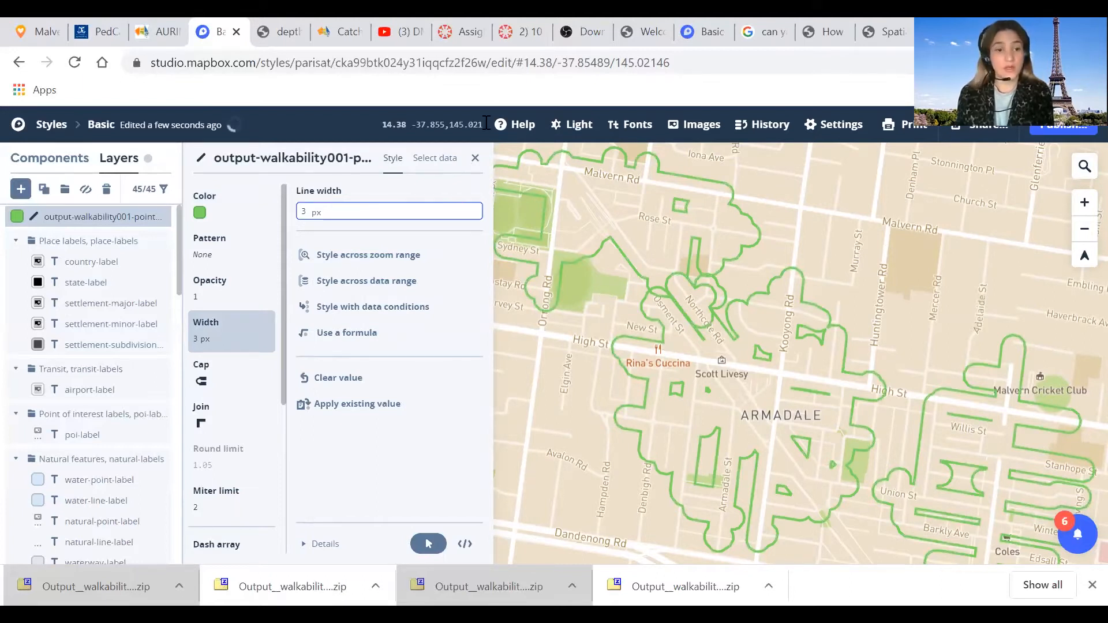
Step: Start another new layer and upload the other downloaded walkability shapefile zip as a new tileset
{"action": "left_click", "coordinate": [20, 189]}
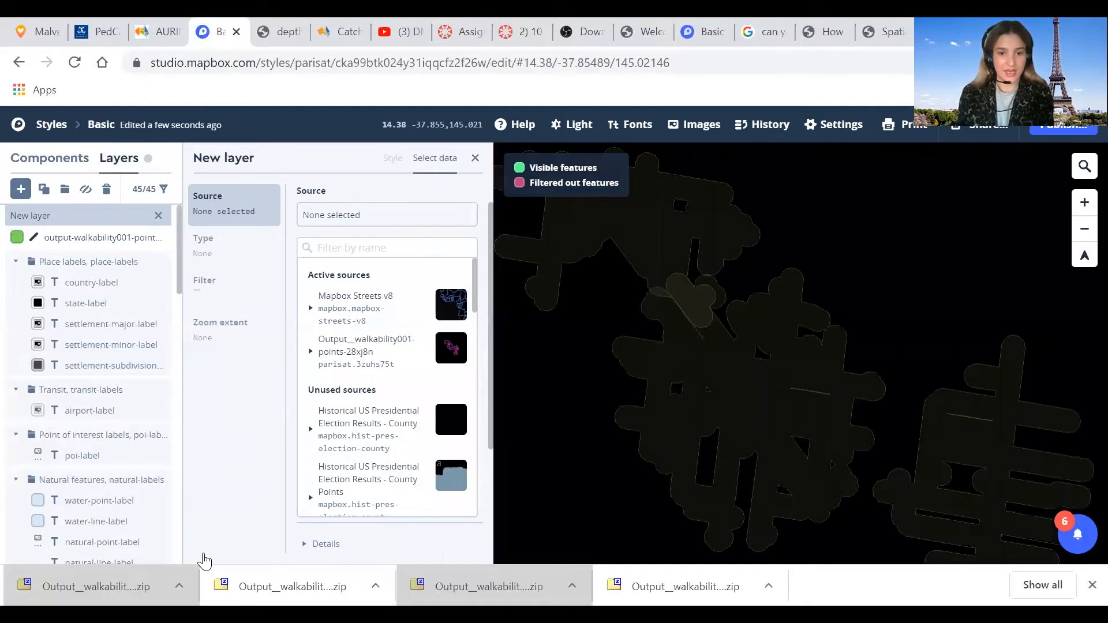
{"action": "scroll", "coordinate": [386, 363], "scroll_direction": "down", "scroll_amount": 2}
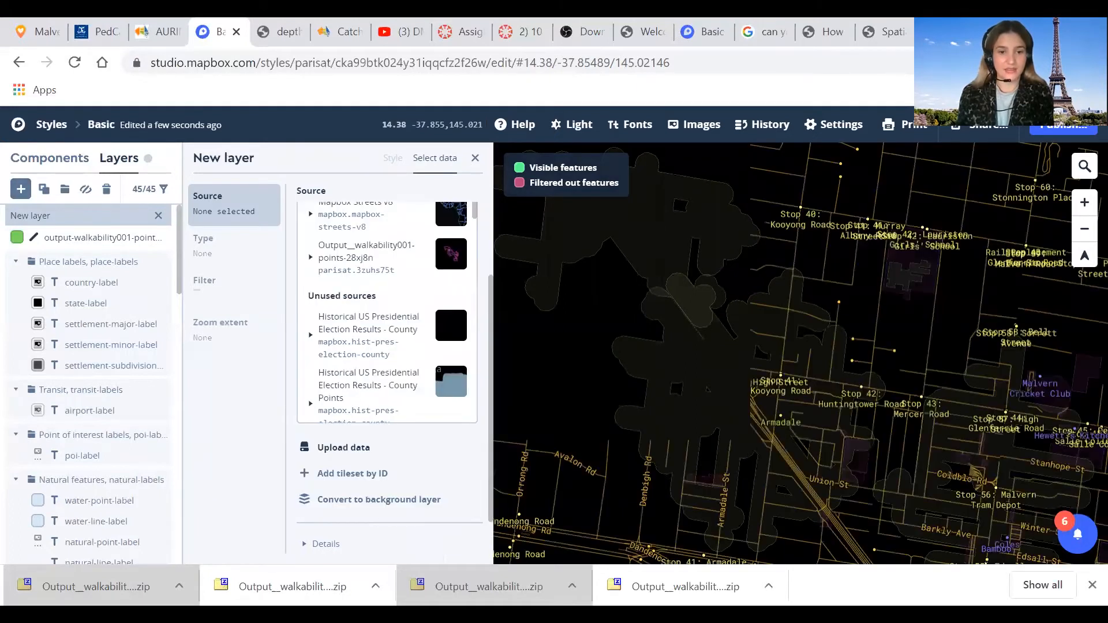
{"action": "left_click", "coordinate": [343, 448]}
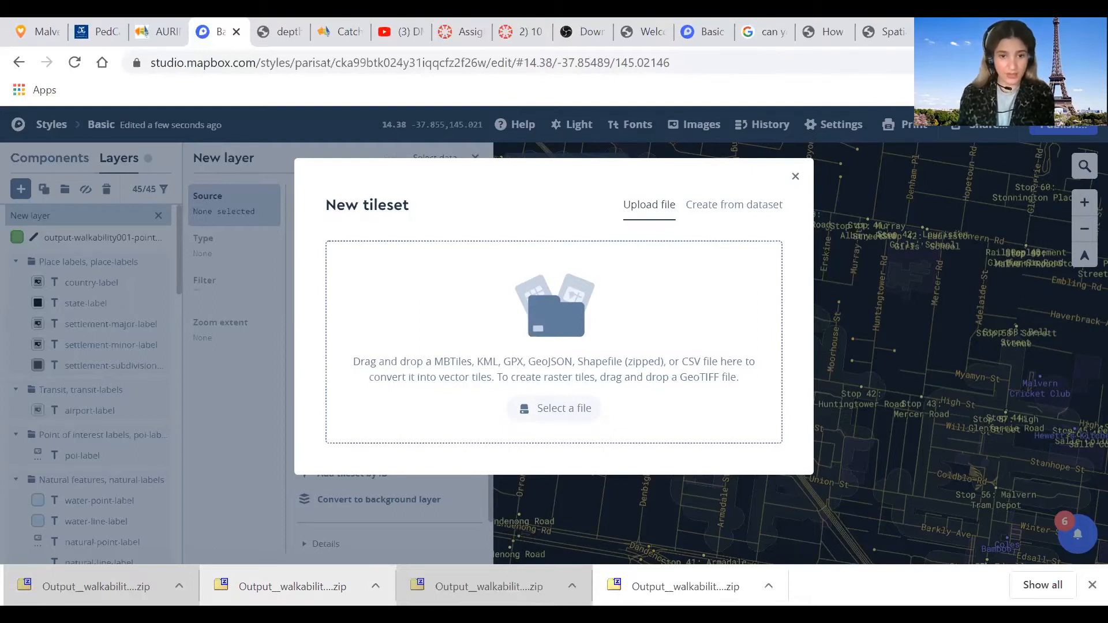
{"action": "left_click_drag", "start_coordinate": [293, 586], "coordinate": [640, 342]}
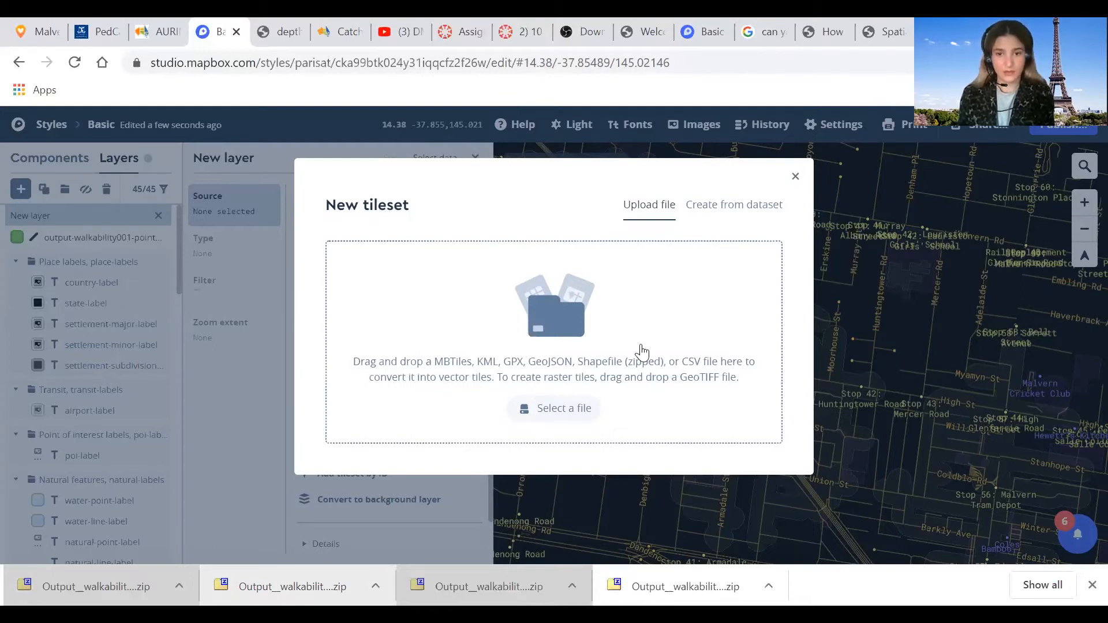
{"action": "left_click", "coordinate": [639, 344]}
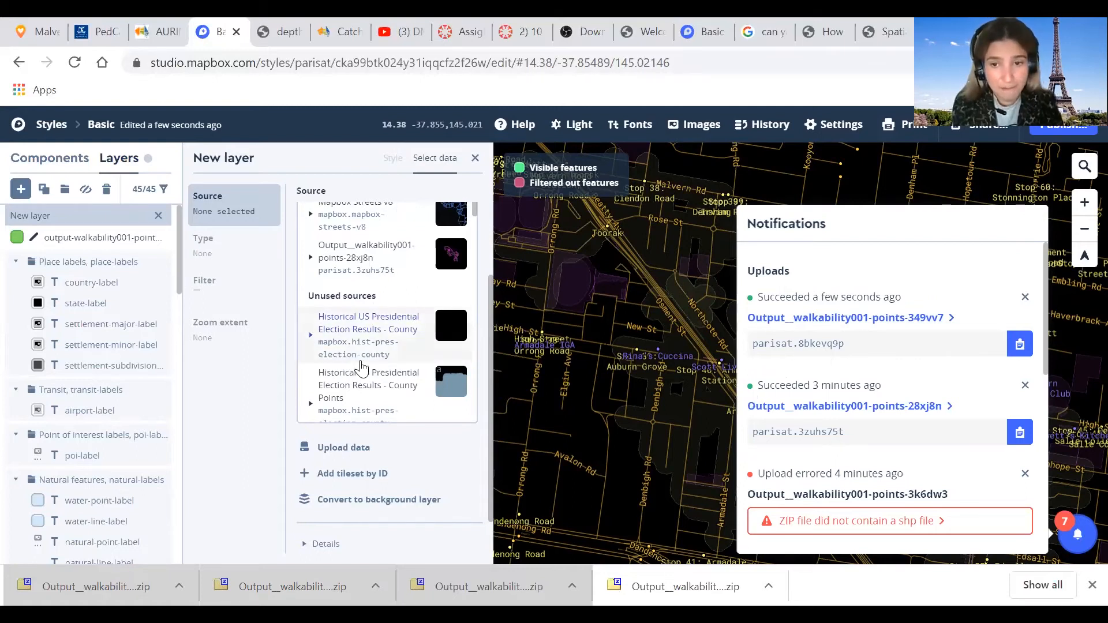
Step: Set the new layer's source to the Output__walkability001-points-349vv7 tileset, keep the Fill type, and show its style settings
{"action": "scroll", "coordinate": [362, 366], "scroll_direction": "down", "scroll_amount": 2}
{"action": "scroll", "coordinate": [409, 323], "scroll_direction": "down", "scroll_amount": 4}
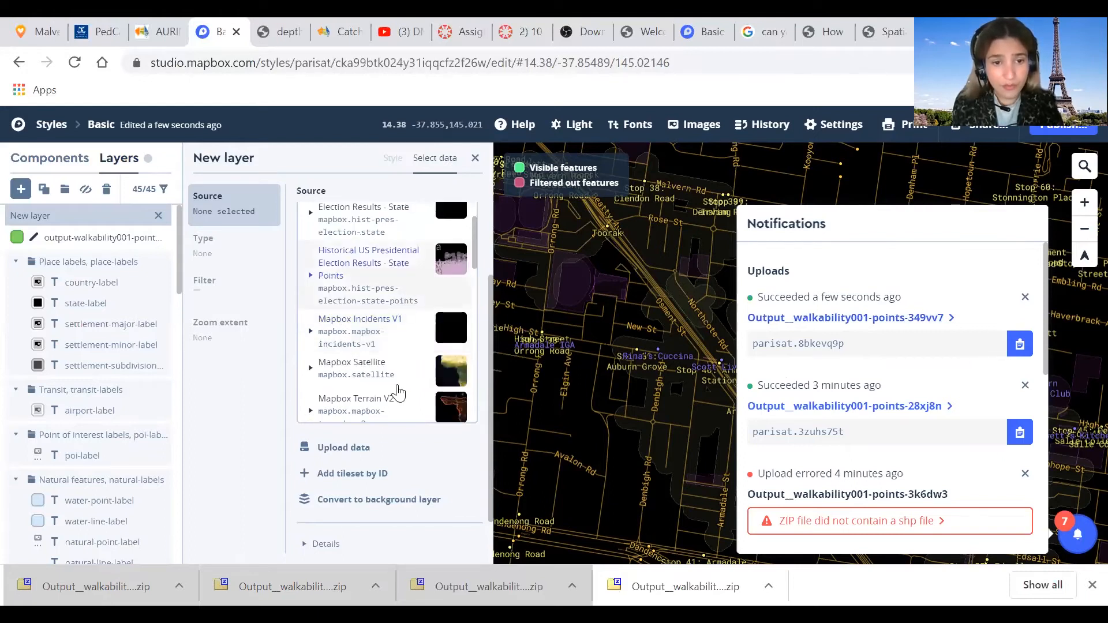
{"action": "scroll", "coordinate": [399, 392], "scroll_direction": "down", "scroll_amount": 4}
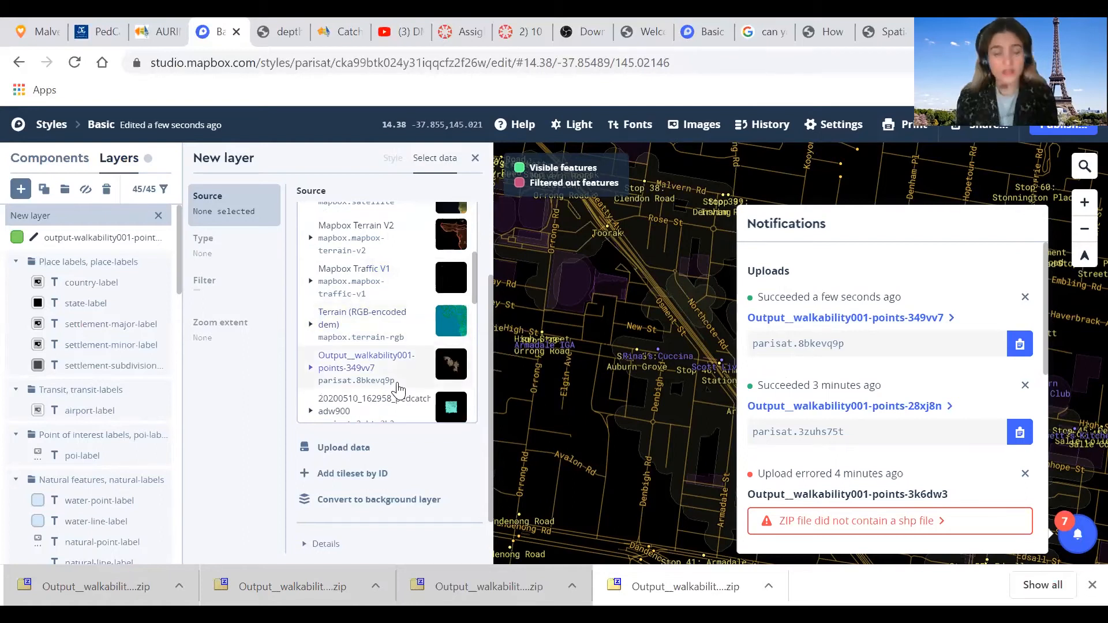
{"action": "left_click", "coordinate": [398, 388]}
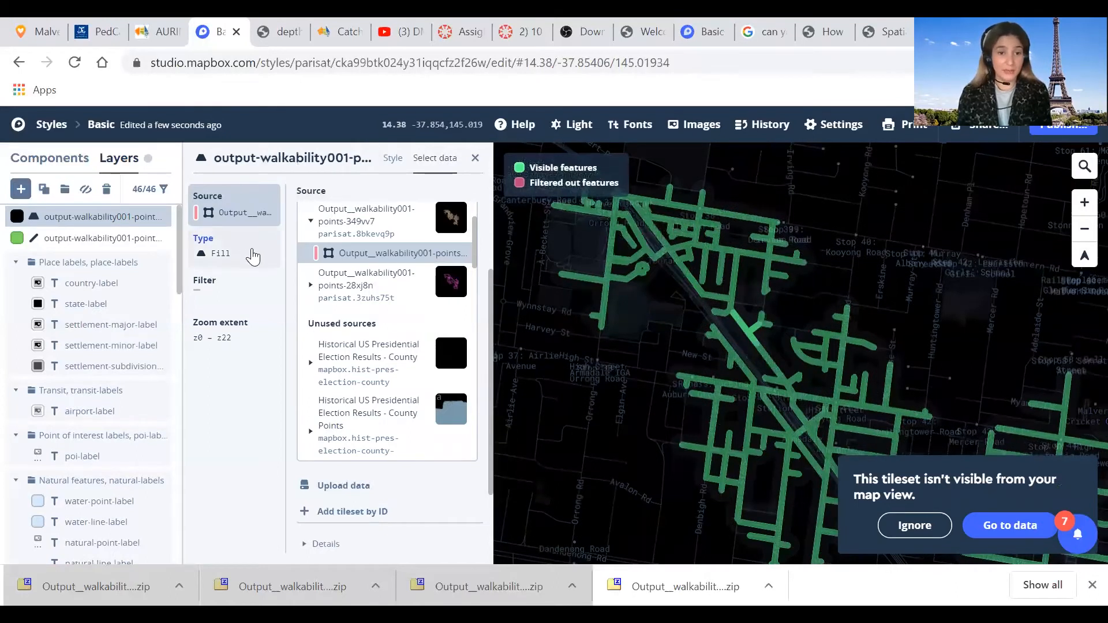
{"action": "left_click", "coordinate": [248, 251]}
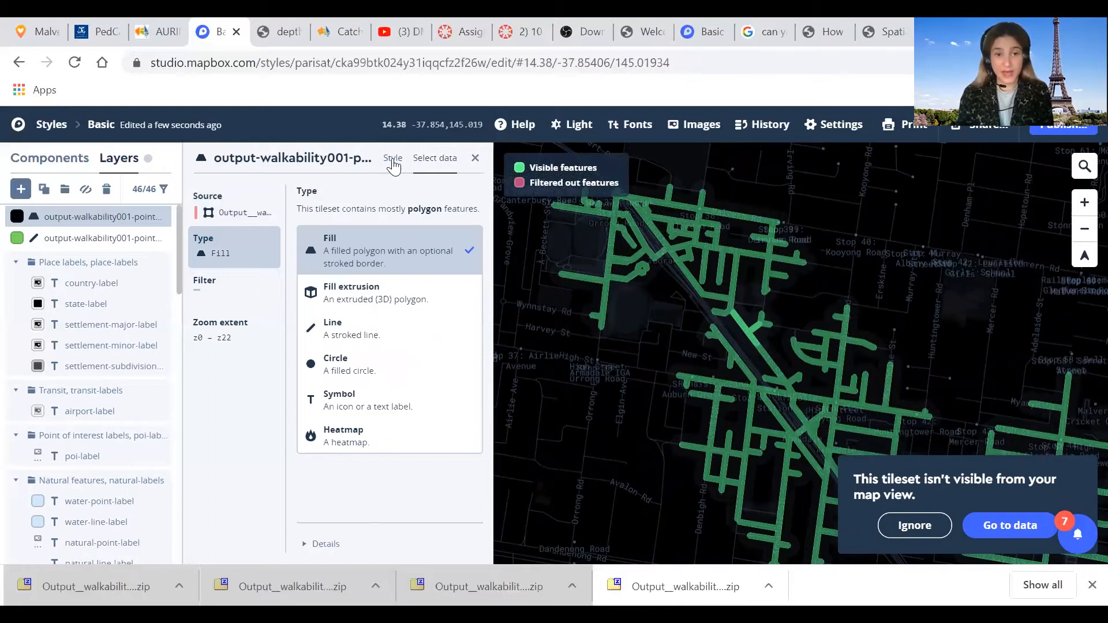
{"action": "left_click", "coordinate": [386, 125]}
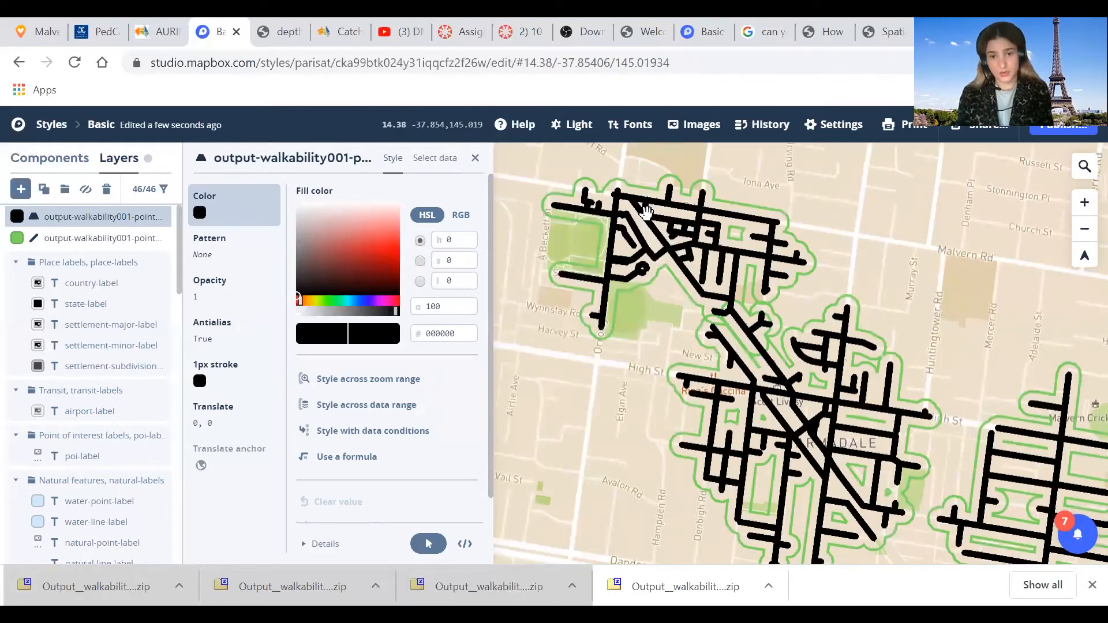
Step: Examine how the black filled walkable streets fit inside the green catchment outlines across Armadale and Malvern
{"action": "scroll", "coordinate": [617, 248], "scroll_direction": "up", "scroll_amount": 4}
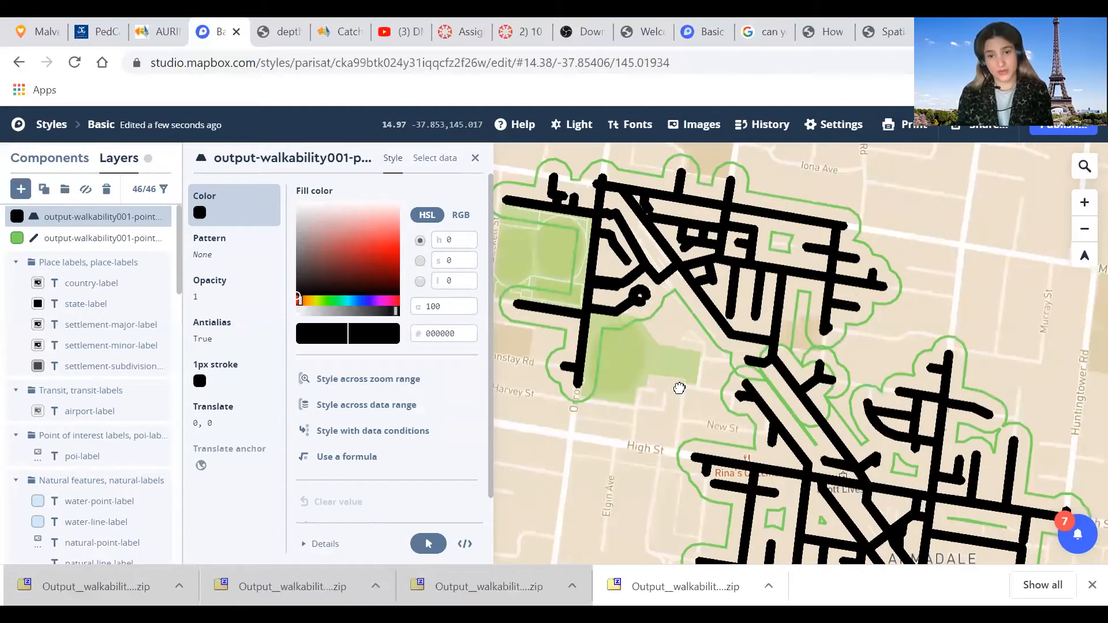
{"action": "left_click_drag", "start_coordinate": [548, 198], "coordinate": [571, 253]}
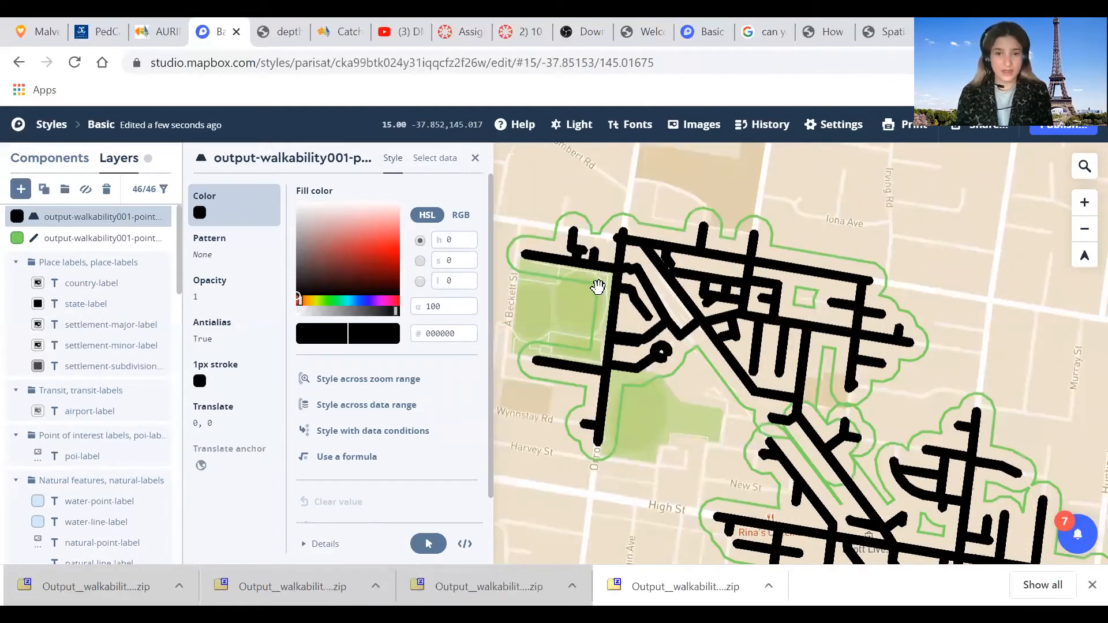
{"action": "scroll", "coordinate": [598, 286], "scroll_direction": "up", "scroll_amount": 1}
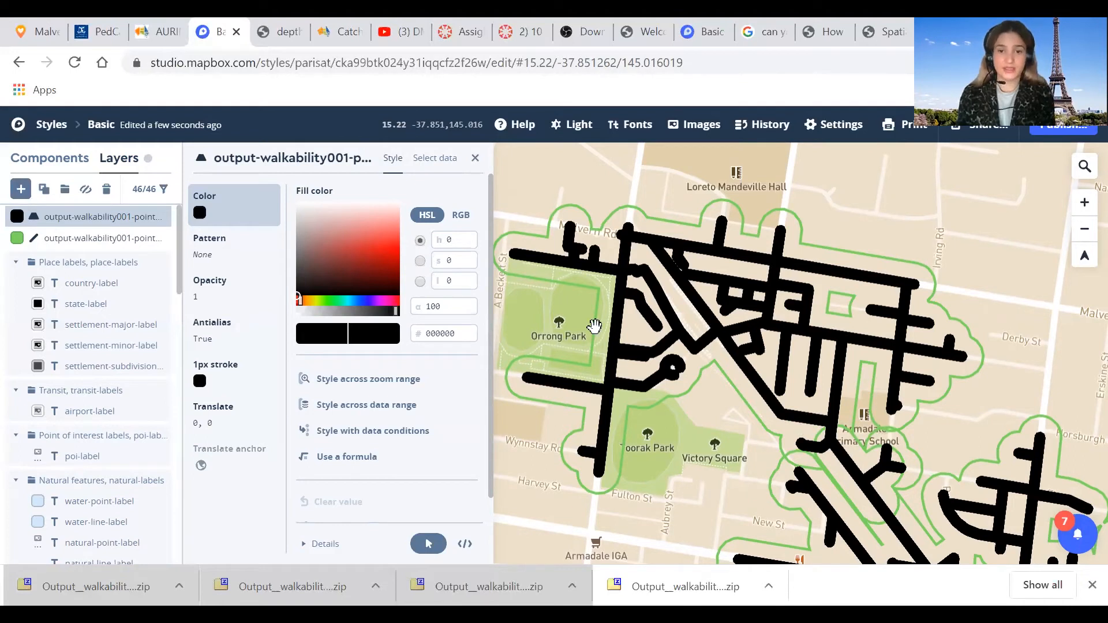
{"action": "left_click_drag", "start_coordinate": [630, 313], "coordinate": [680, 254]}
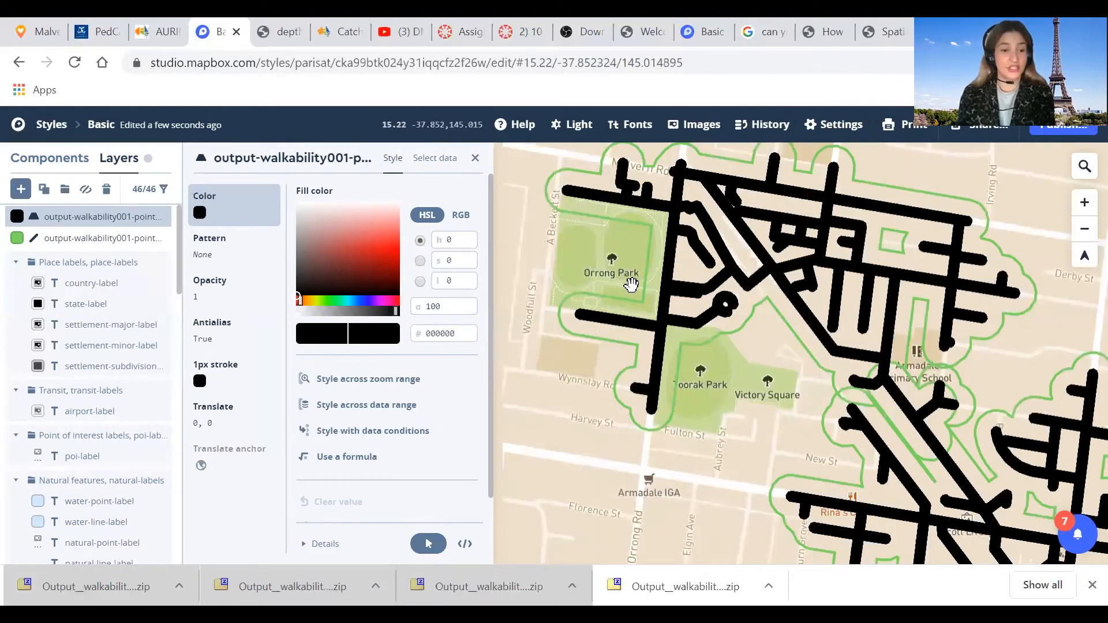
{"action": "left_click_drag", "start_coordinate": [761, 413], "coordinate": [684, 351]}
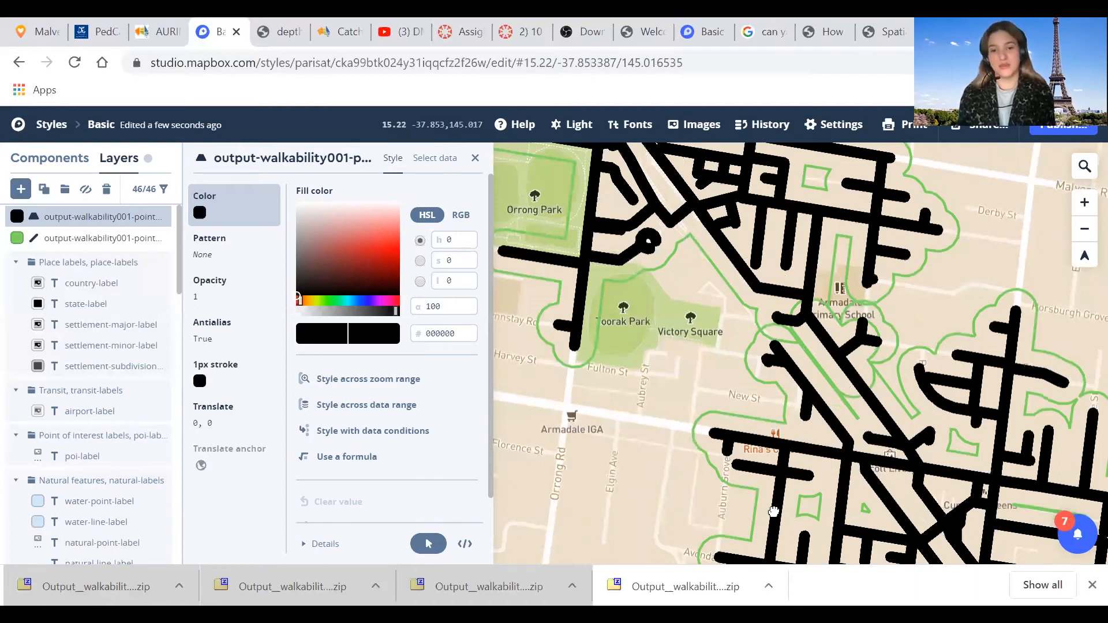
{"action": "scroll", "coordinate": [774, 512], "scroll_direction": "down", "scroll_amount": 3}
{"action": "left_click_drag", "start_coordinate": [773, 511], "coordinate": [693, 354]}
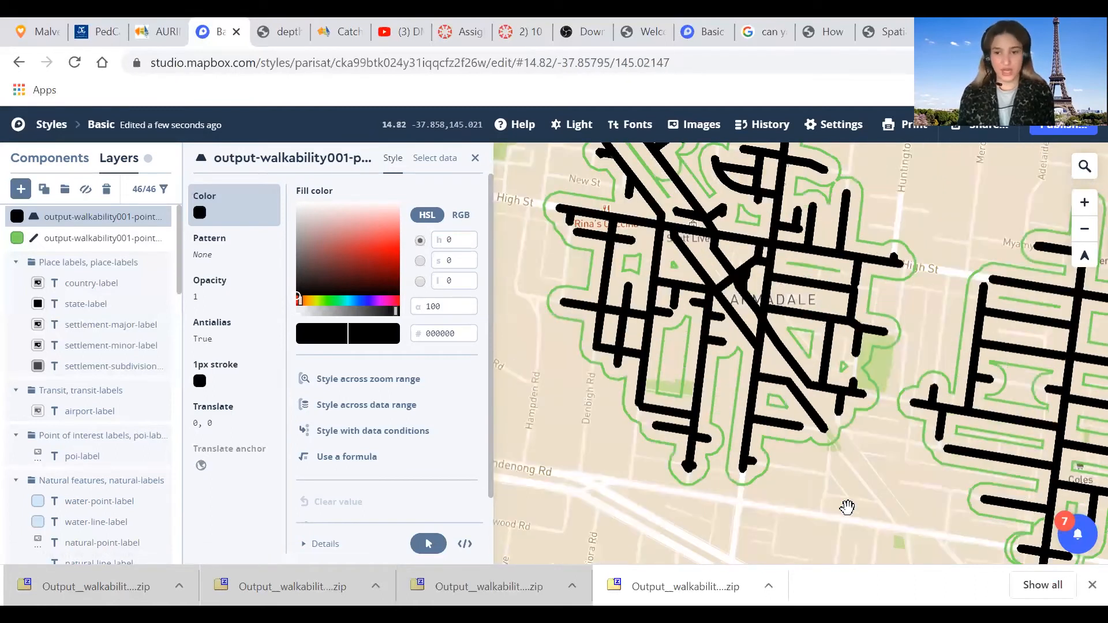
{"action": "scroll", "coordinate": [720, 470], "scroll_direction": "down", "scroll_amount": 3}
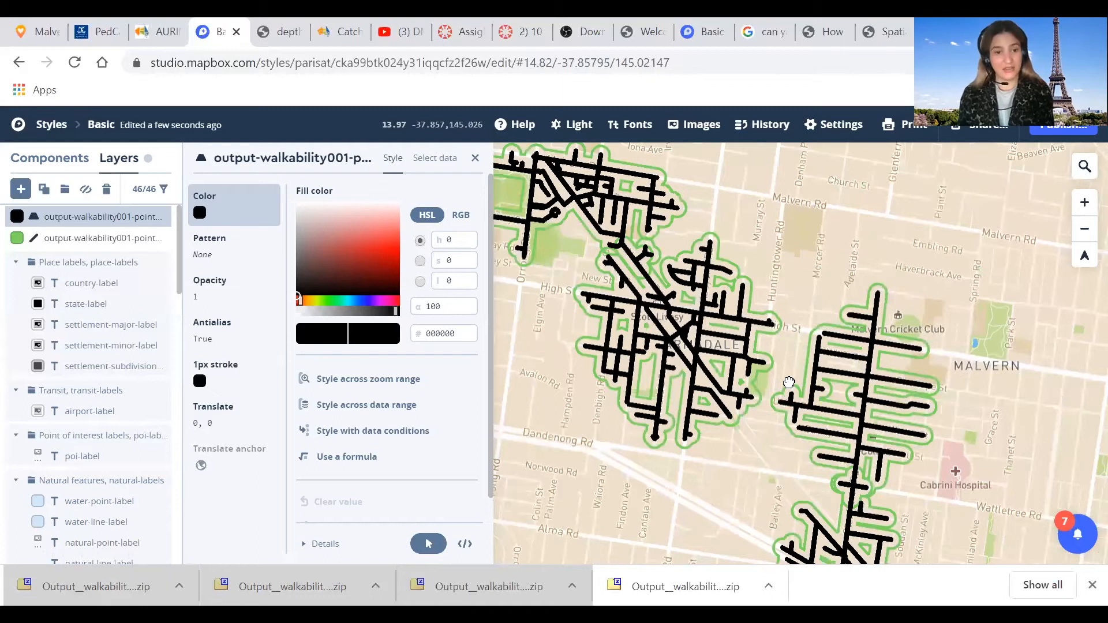
{"action": "scroll", "coordinate": [748, 451], "scroll_direction": "down", "scroll_amount": 1}
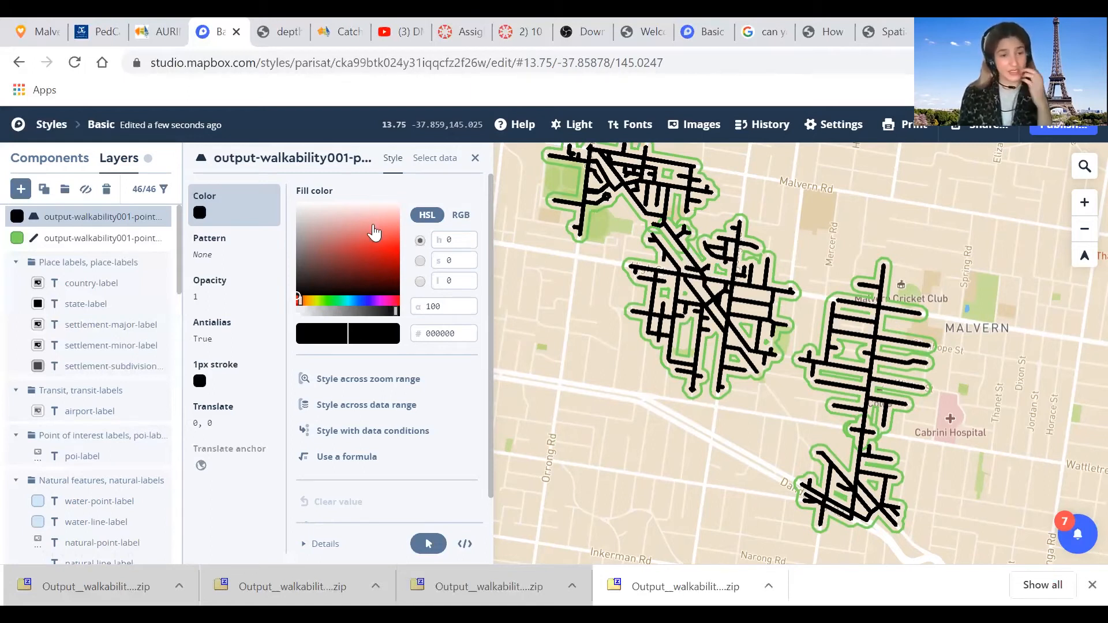
Step: Change the new walkability layer's type to Fill extrusion and set its fill height to 10 meters
{"action": "left_click", "coordinate": [434, 158]}
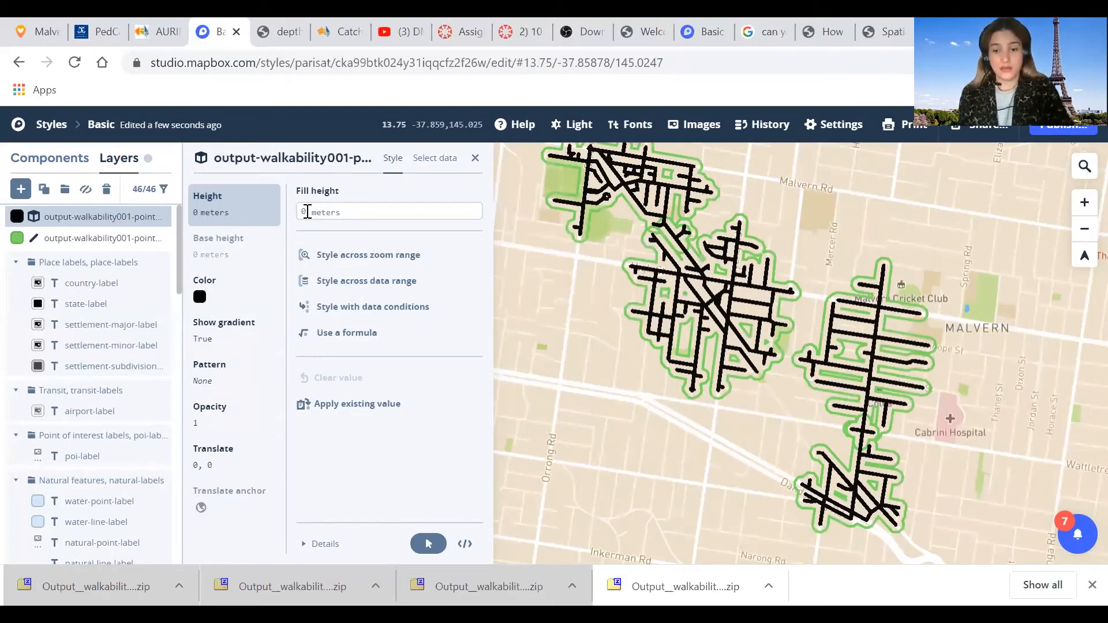
{"action": "left_click", "coordinate": [307, 212]}
{"action": "type", "text": "10"}
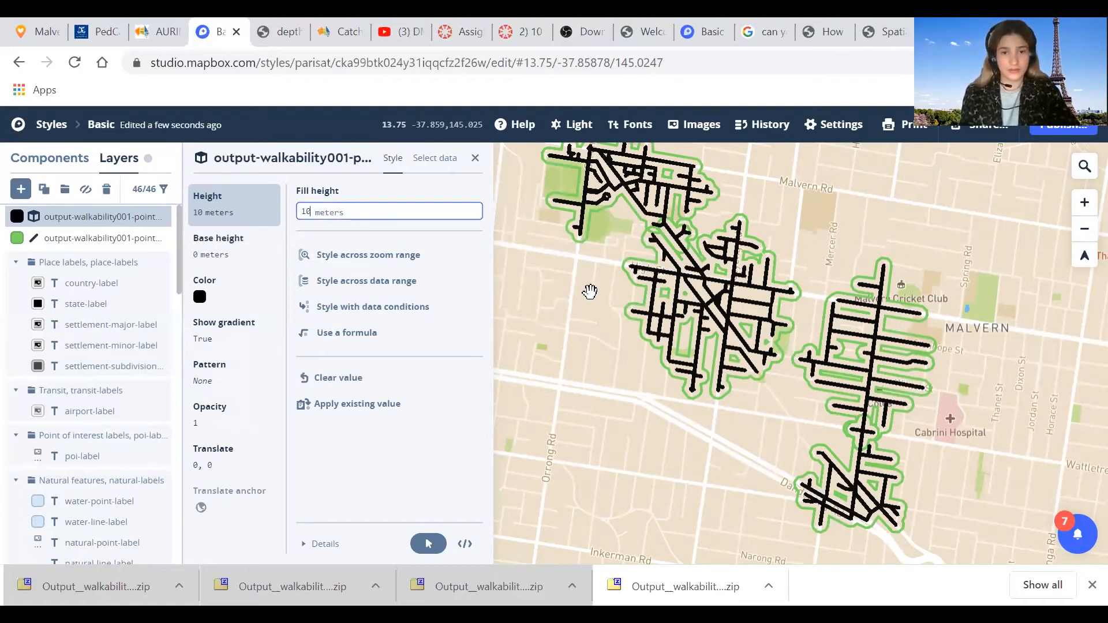
Step: Inspect the extruded street network up close and tilt the map into a 3D perspective view
{"action": "left_click_drag", "start_coordinate": [598, 328], "coordinate": [575, 393]}
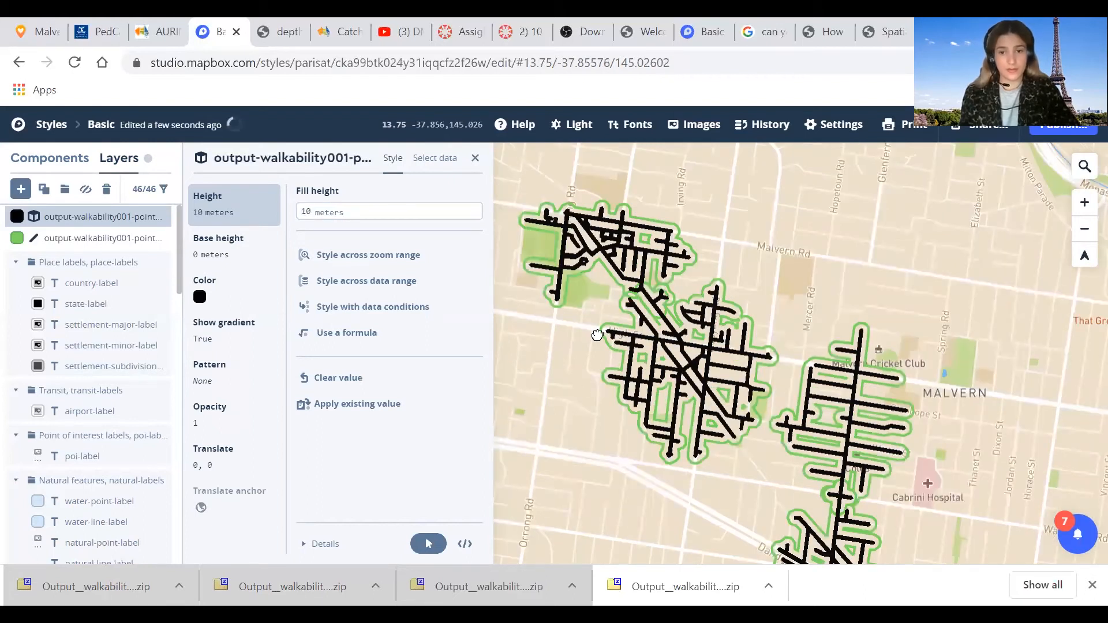
{"action": "scroll", "coordinate": [577, 384], "scroll_direction": "up", "scroll_amount": 5}
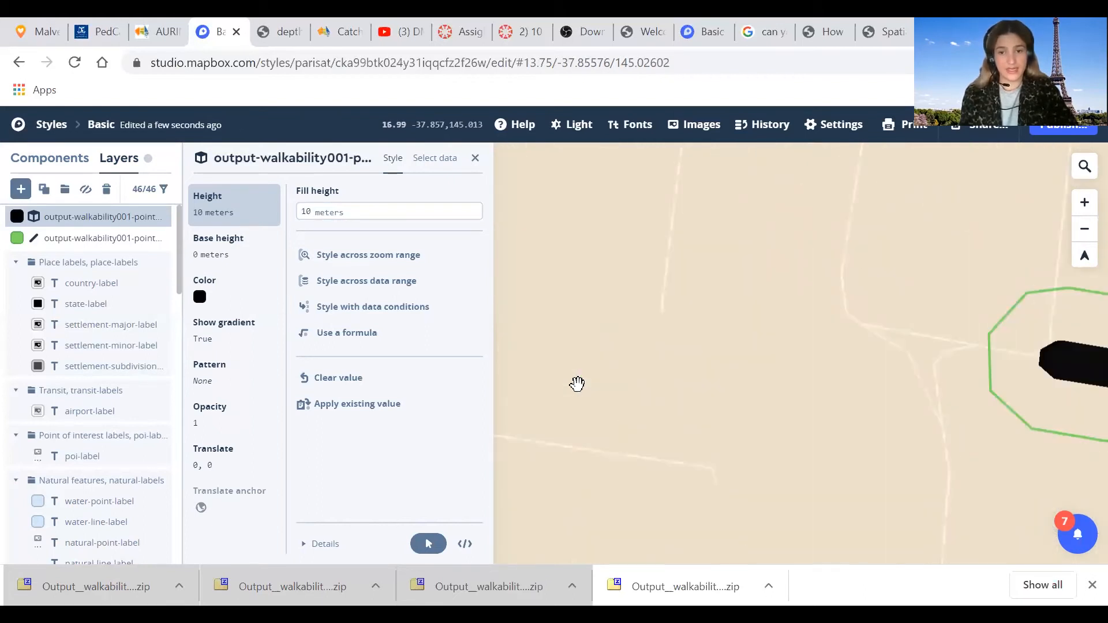
{"action": "scroll", "coordinate": [577, 384], "scroll_direction": "up", "scroll_amount": 1}
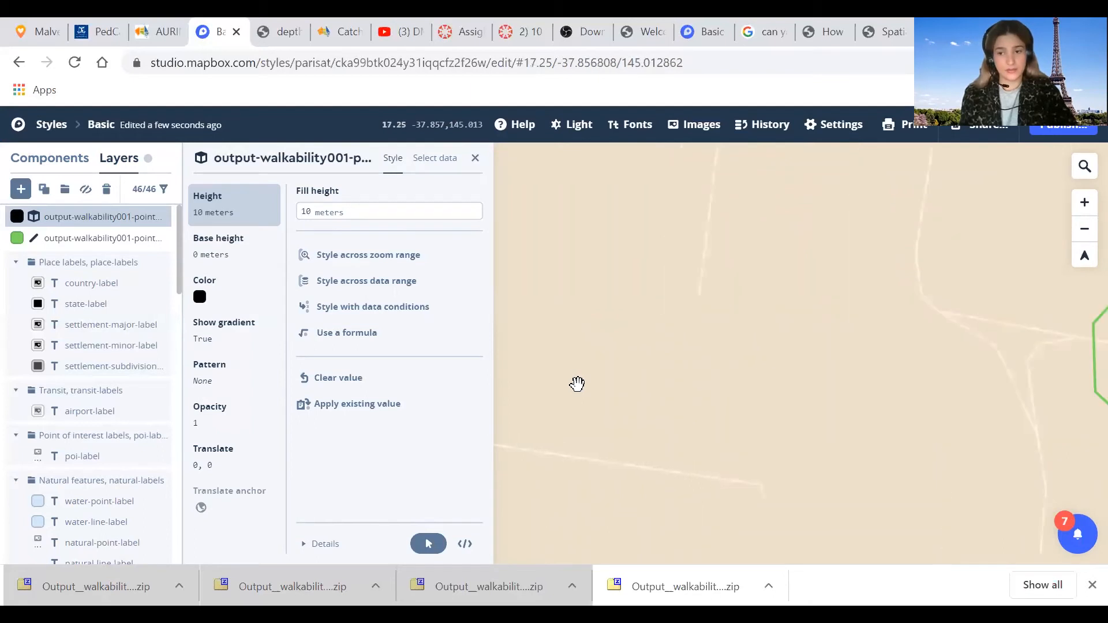
{"action": "scroll", "coordinate": [577, 383], "scroll_direction": "down", "scroll_amount": 2}
{"action": "scroll", "coordinate": [577, 384], "scroll_direction": "down", "scroll_amount": 3}
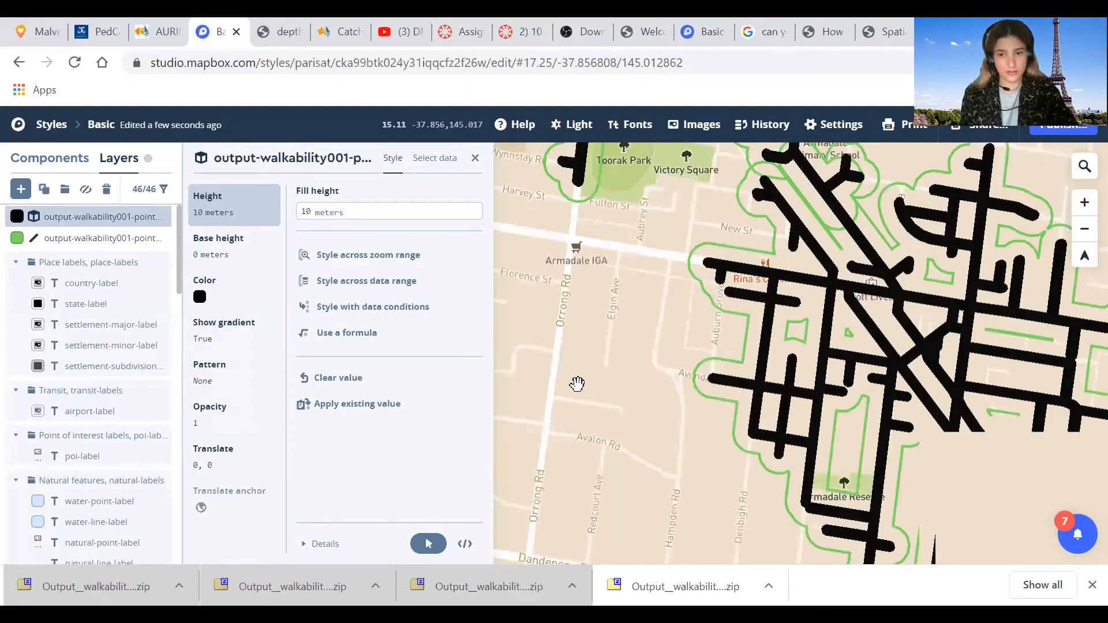
{"action": "scroll", "coordinate": [581, 371], "scroll_direction": "down", "scroll_amount": 2}
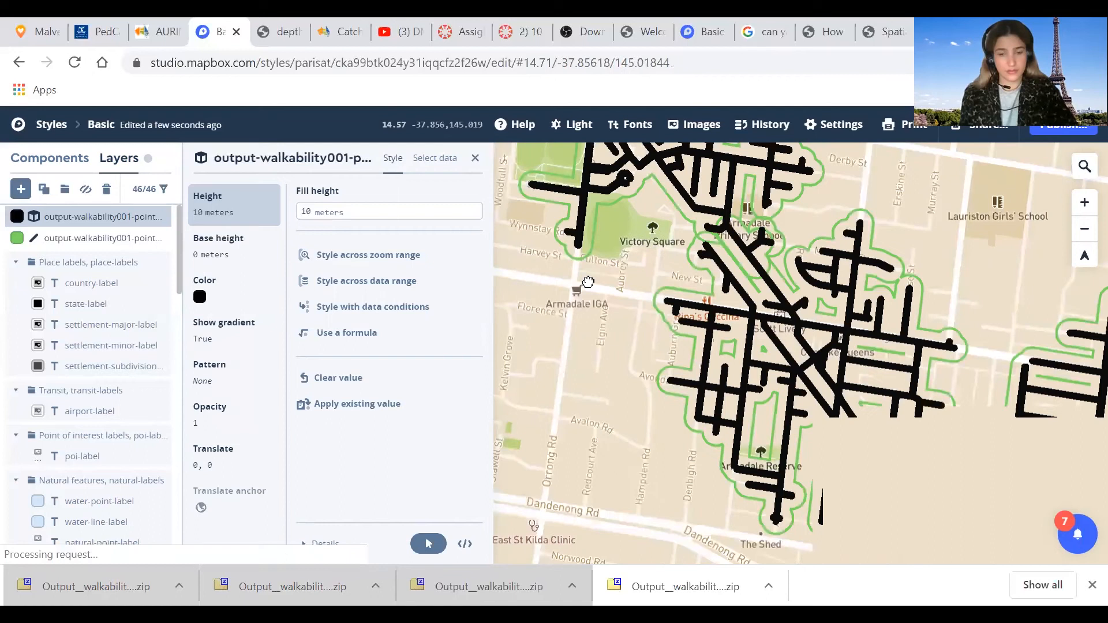
{"action": "left_click_drag", "start_coordinate": [556, 246], "coordinate": [585, 232]}
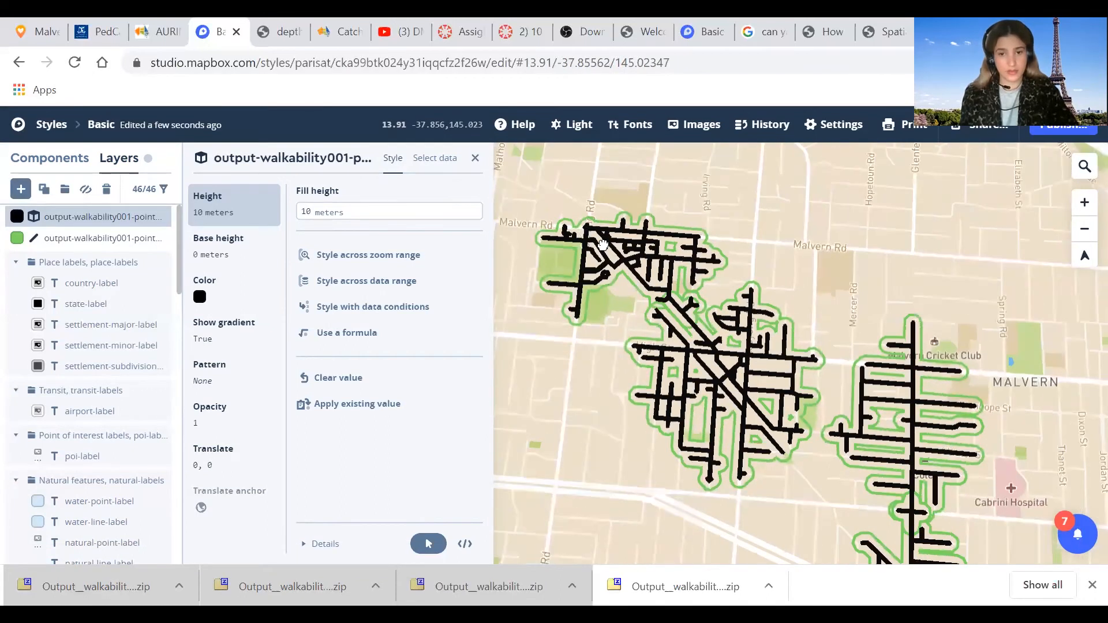
{"action": "left_click_drag", "start_coordinate": [677, 434], "coordinate": [487, 378]}
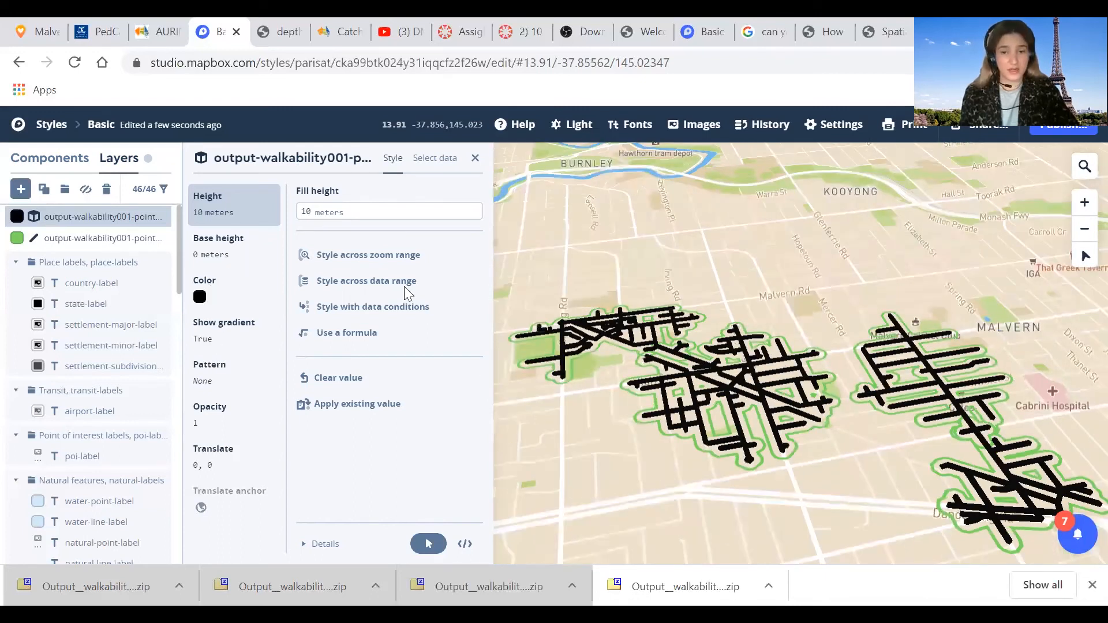
Step: Set the extruded walkability layer's fill color to grey-brown 9c8b8b
{"action": "scroll", "coordinate": [681, 437], "scroll_direction": "up", "scroll_amount": 4}
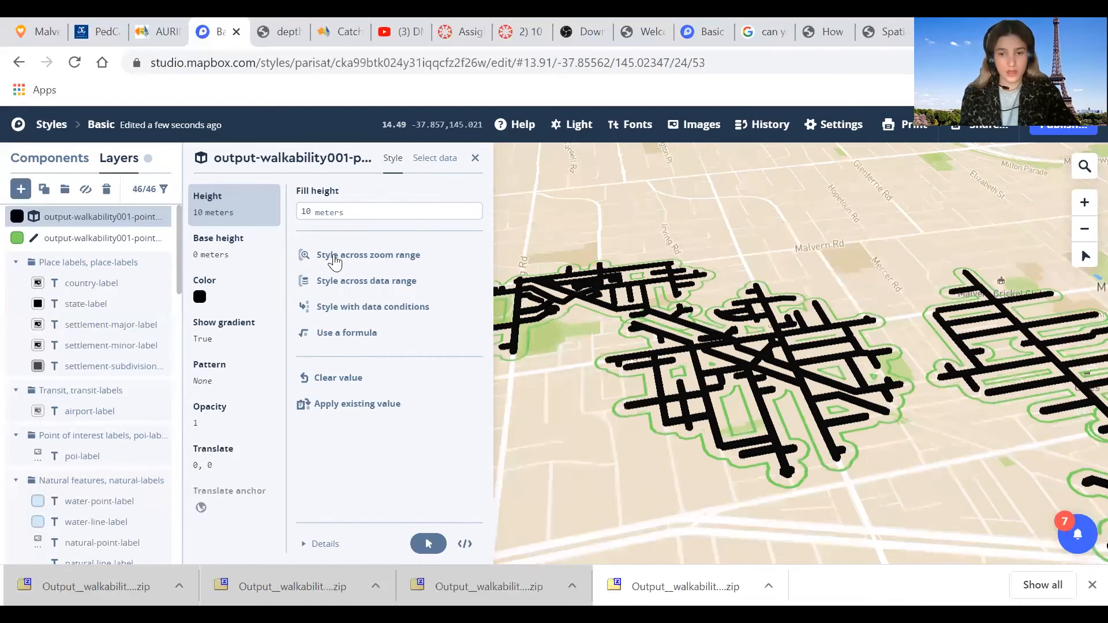
{"action": "scroll", "coordinate": [633, 414], "scroll_direction": "up", "scroll_amount": 2}
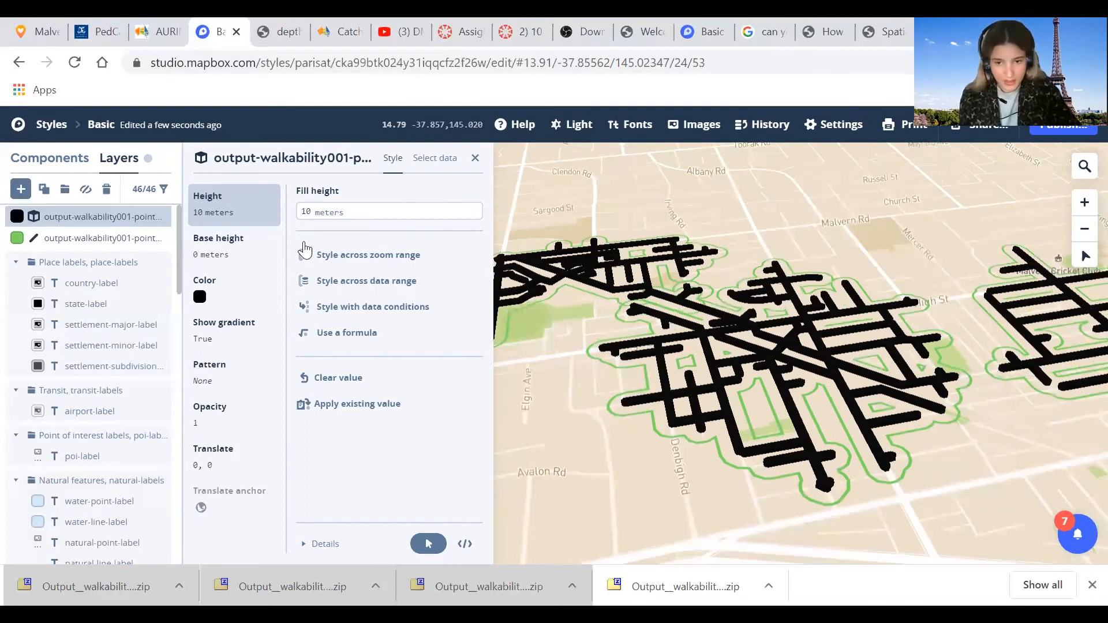
{"action": "scroll", "coordinate": [629, 398], "scroll_direction": "up", "scroll_amount": 3}
{"action": "scroll", "coordinate": [629, 398], "scroll_direction": "up", "scroll_amount": 2}
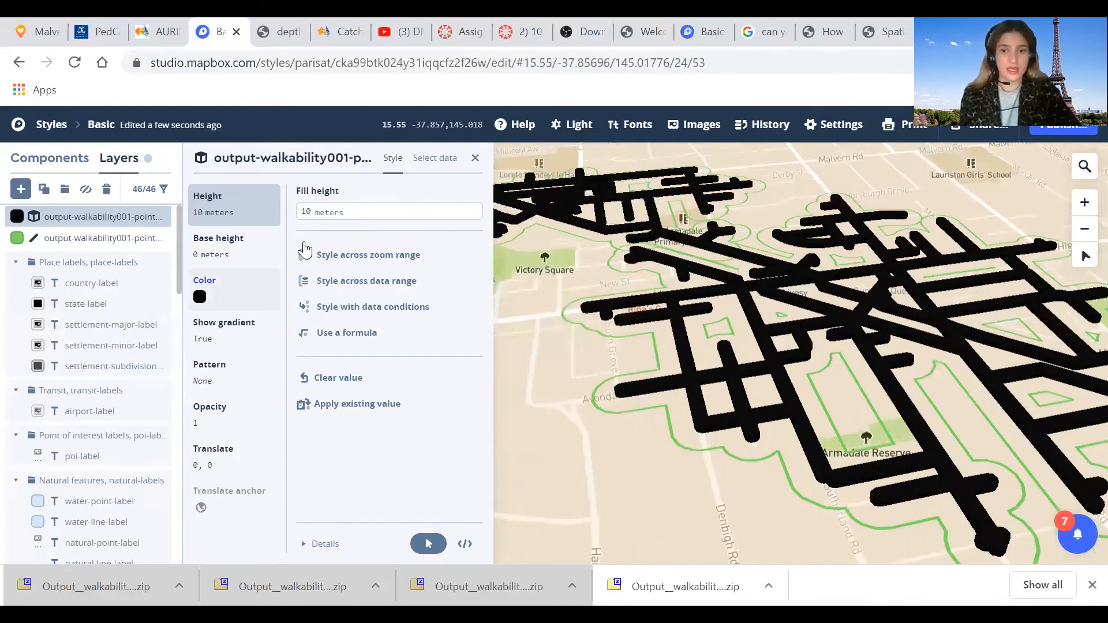
{"action": "left_click", "coordinate": [225, 288]}
{"action": "left_click", "coordinate": [304, 241]}
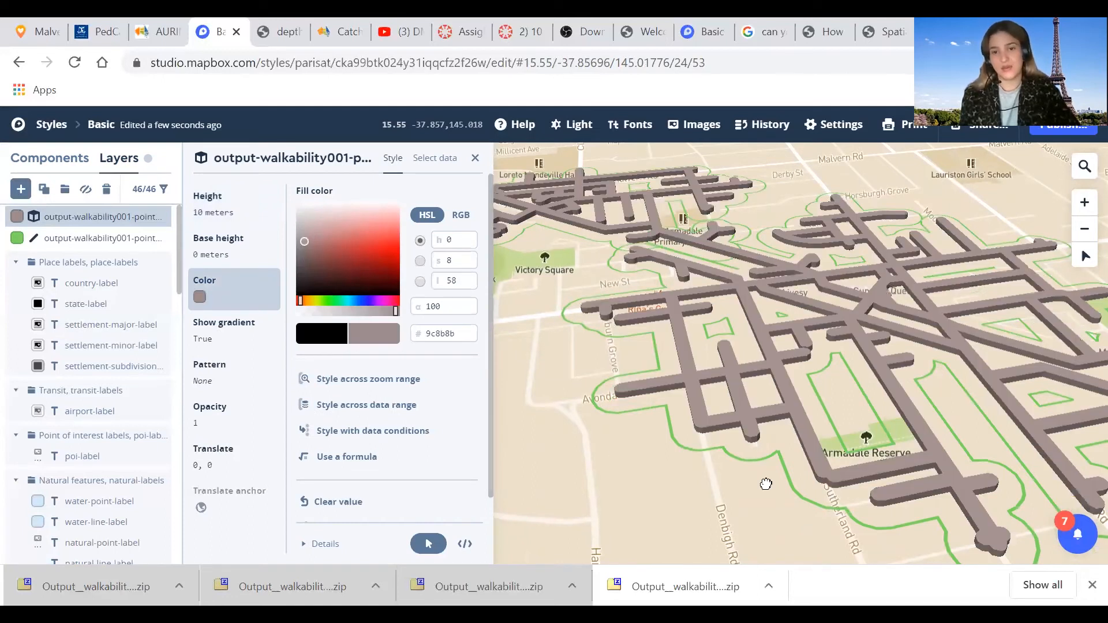
Step: Examine the recolored 3D street extrusions and the green catchment outlines from close up and from farther away
{"action": "scroll", "coordinate": [631, 438], "scroll_direction": "down", "scroll_amount": 5}
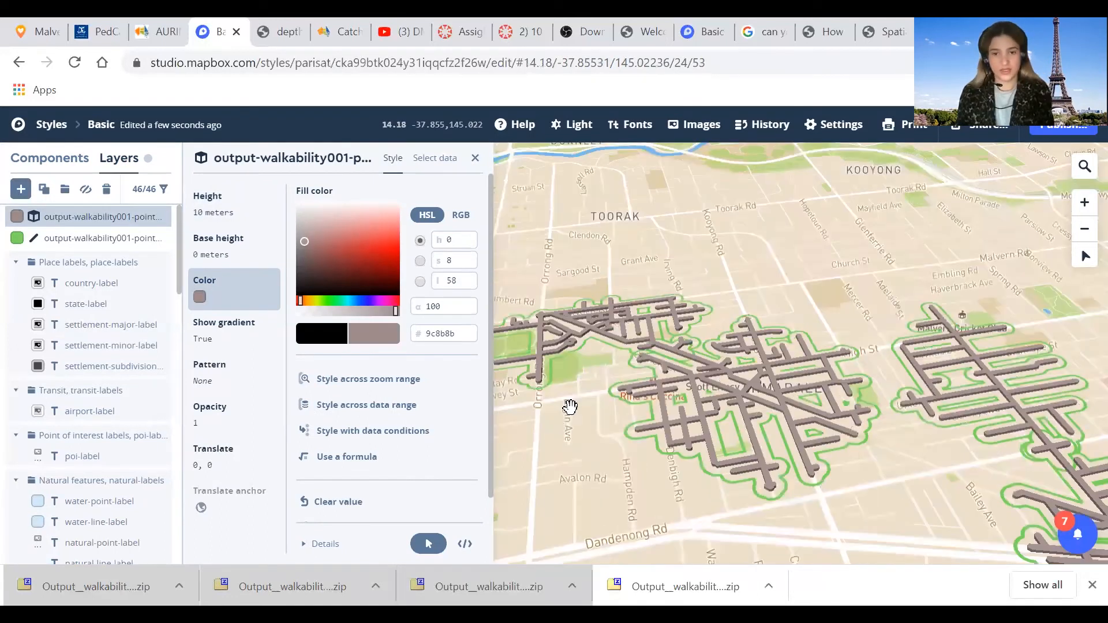
{"action": "left_click_drag", "start_coordinate": [799, 500], "coordinate": [697, 393]}
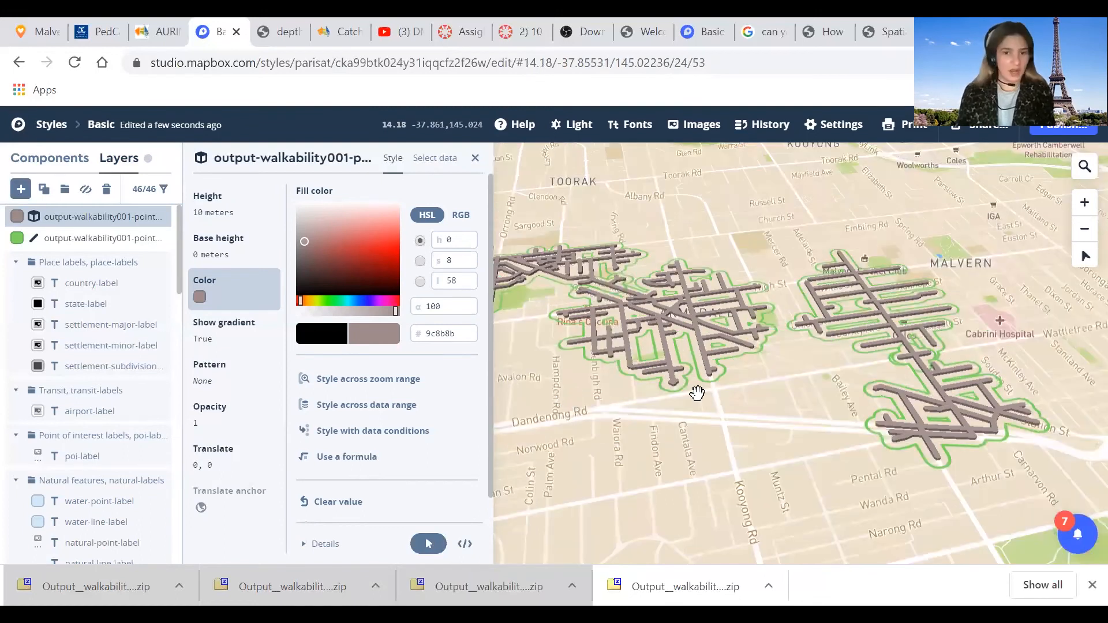
{"action": "scroll", "coordinate": [687, 409], "scroll_direction": "up", "scroll_amount": 4}
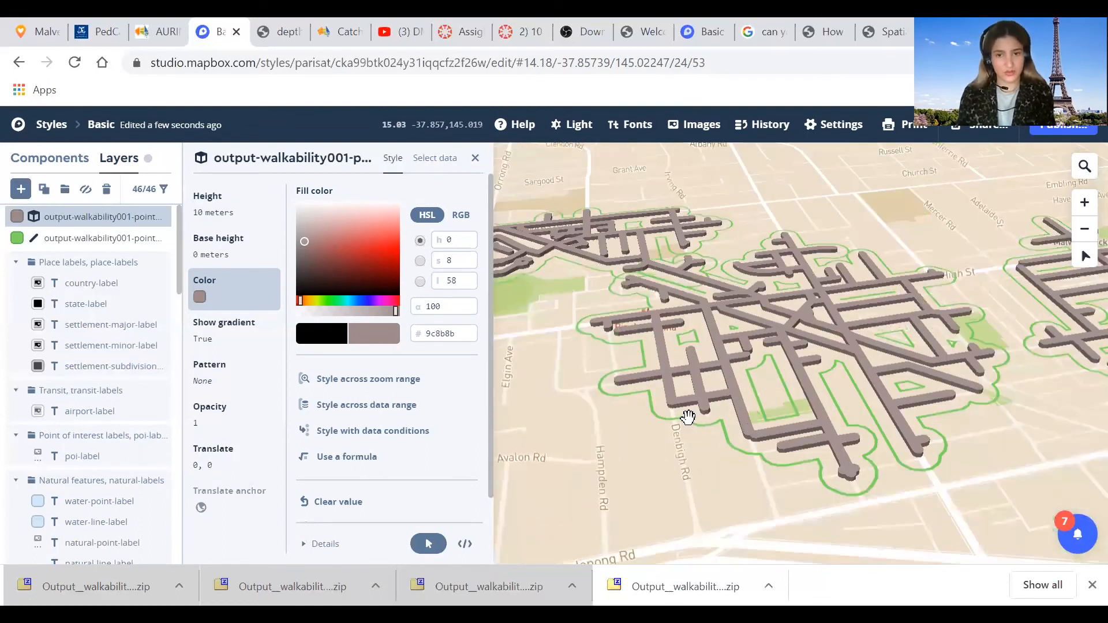
{"action": "scroll", "coordinate": [675, 427], "scroll_direction": "up", "scroll_amount": 2}
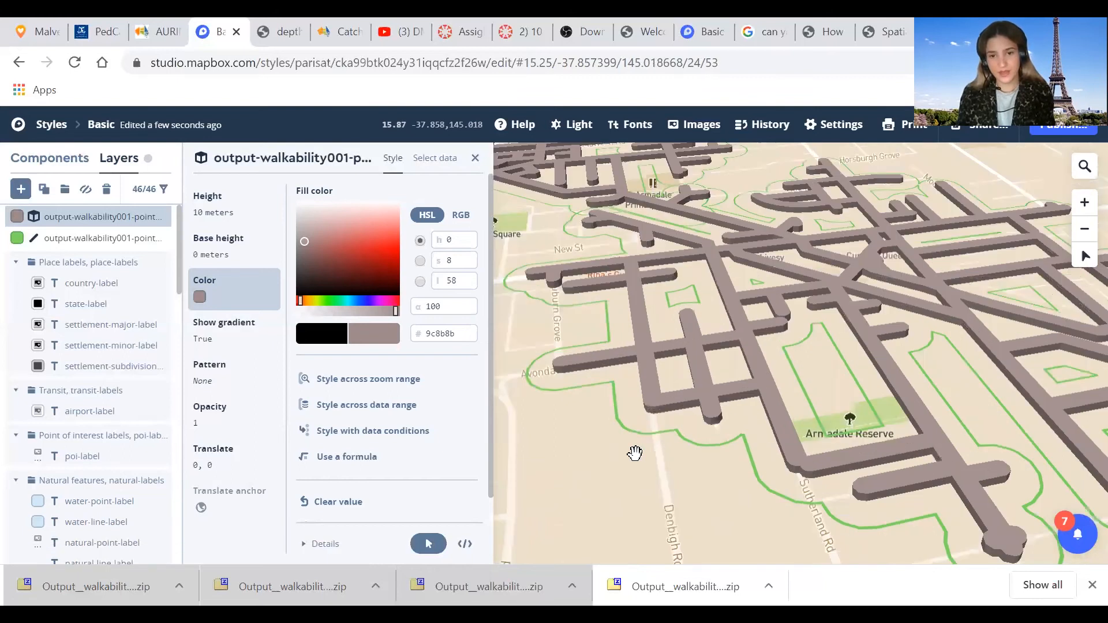
{"action": "scroll", "coordinate": [635, 453], "scroll_direction": "up", "scroll_amount": 1}
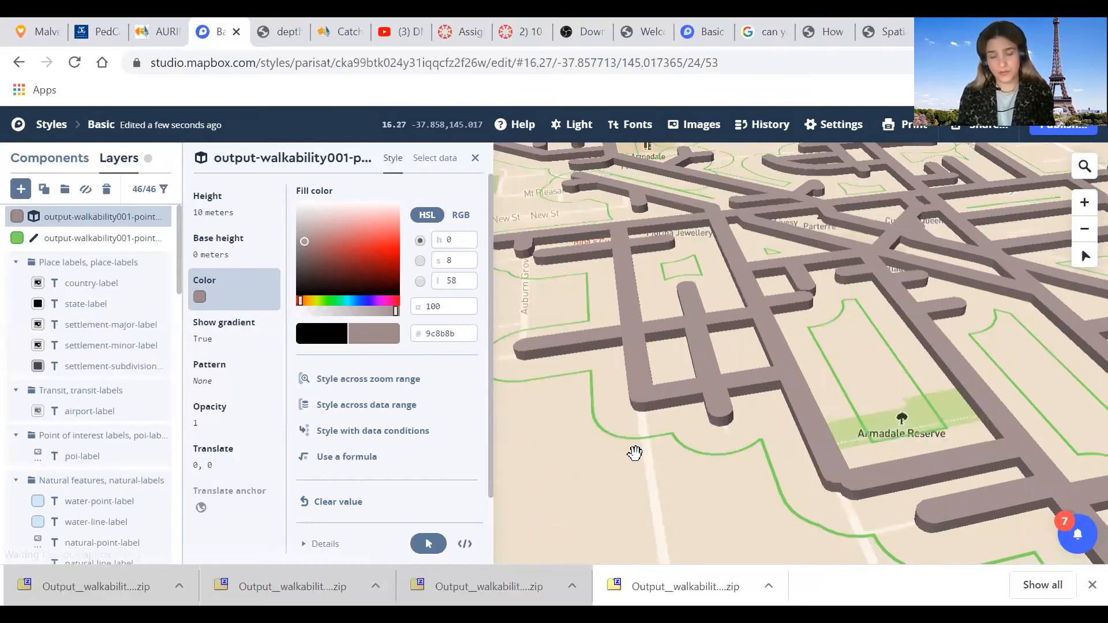
{"action": "scroll", "coordinate": [634, 453], "scroll_direction": "down", "scroll_amount": 3}
{"action": "scroll", "coordinate": [621, 460], "scroll_direction": "down", "scroll_amount": 3}
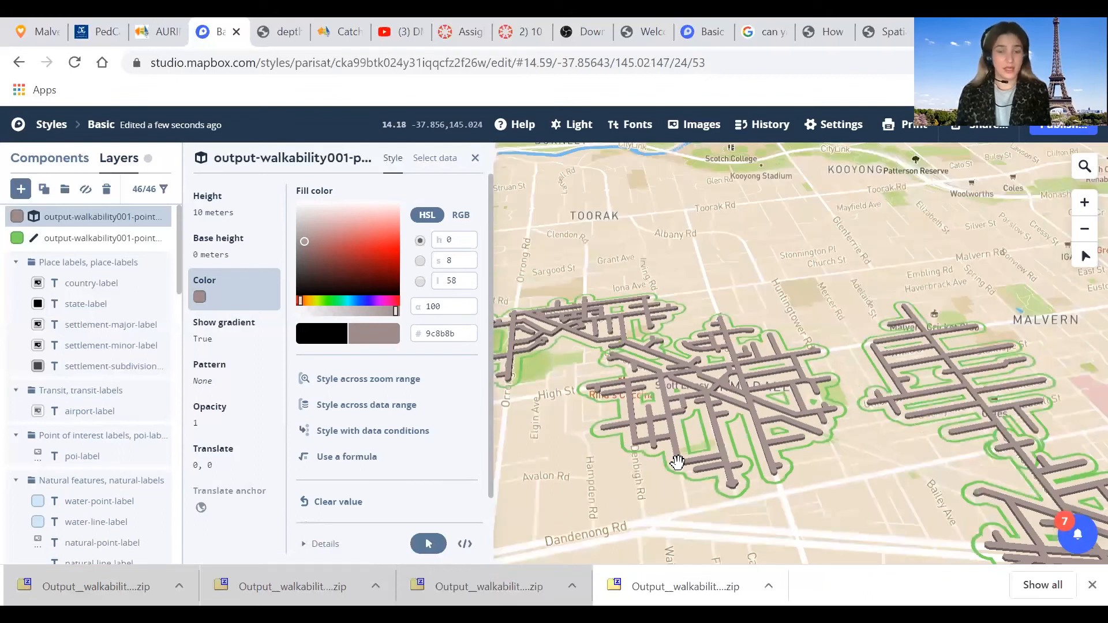
{"action": "scroll", "coordinate": [678, 462], "scroll_direction": "down", "scroll_amount": 1}
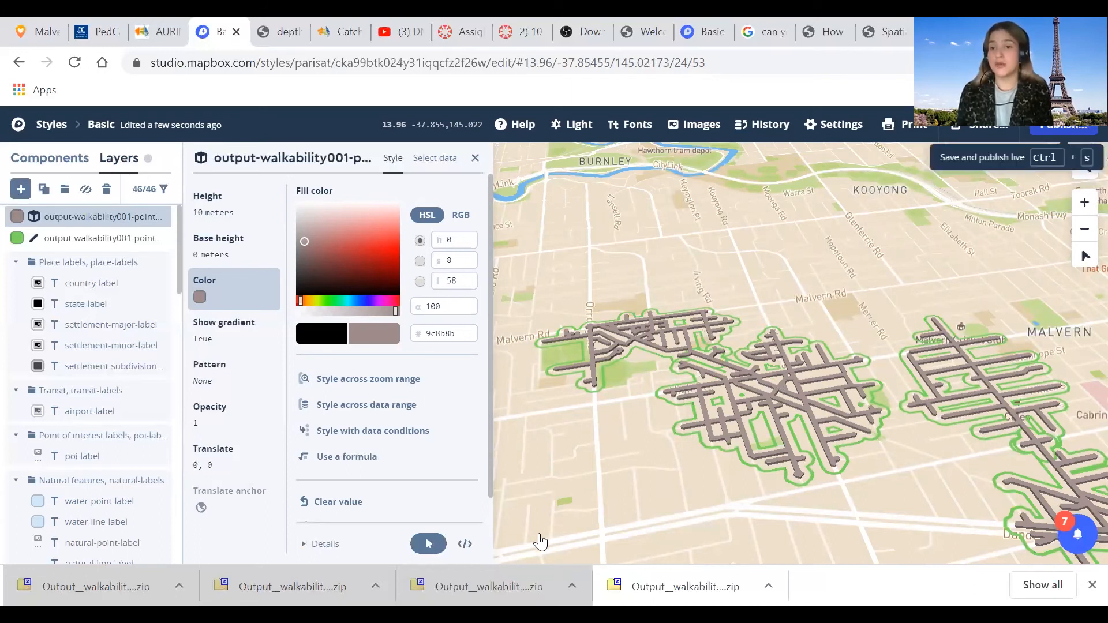
Step: Publish the edited Basic style as a new style and dismiss the confirmation
{"action": "key", "text": "ctrl+s"}
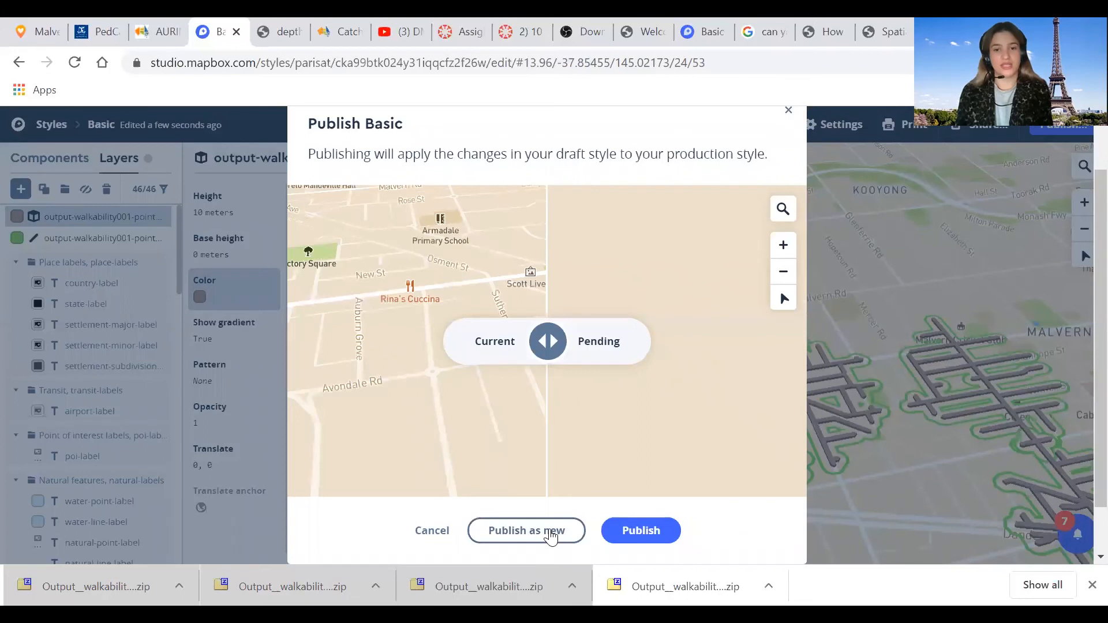
{"action": "left_click", "coordinate": [551, 537]}
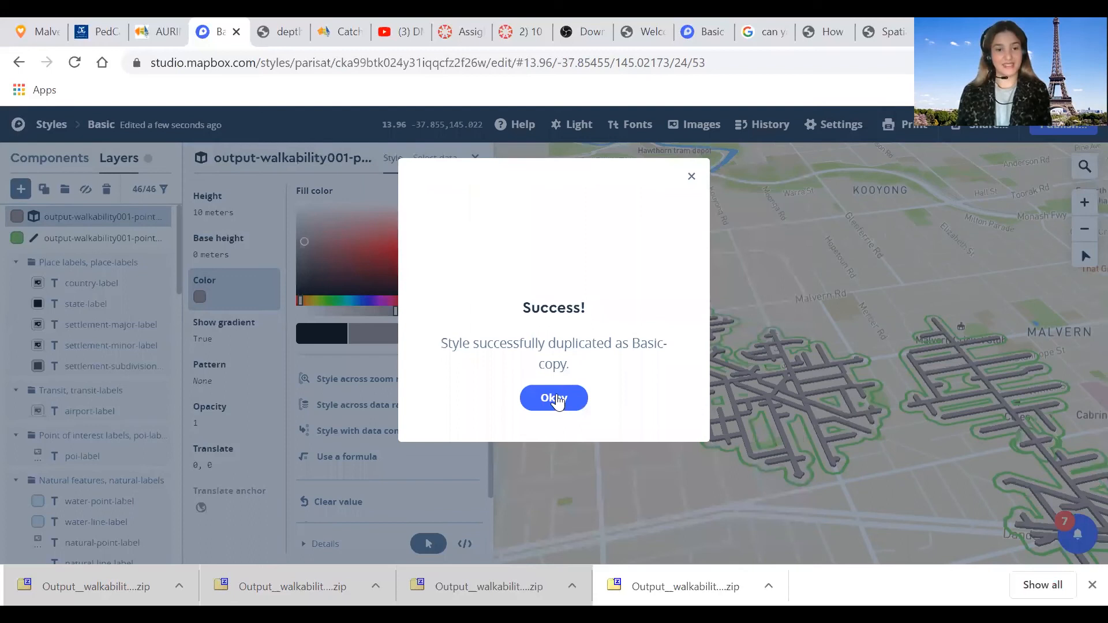
{"action": "left_click", "coordinate": [555, 398]}
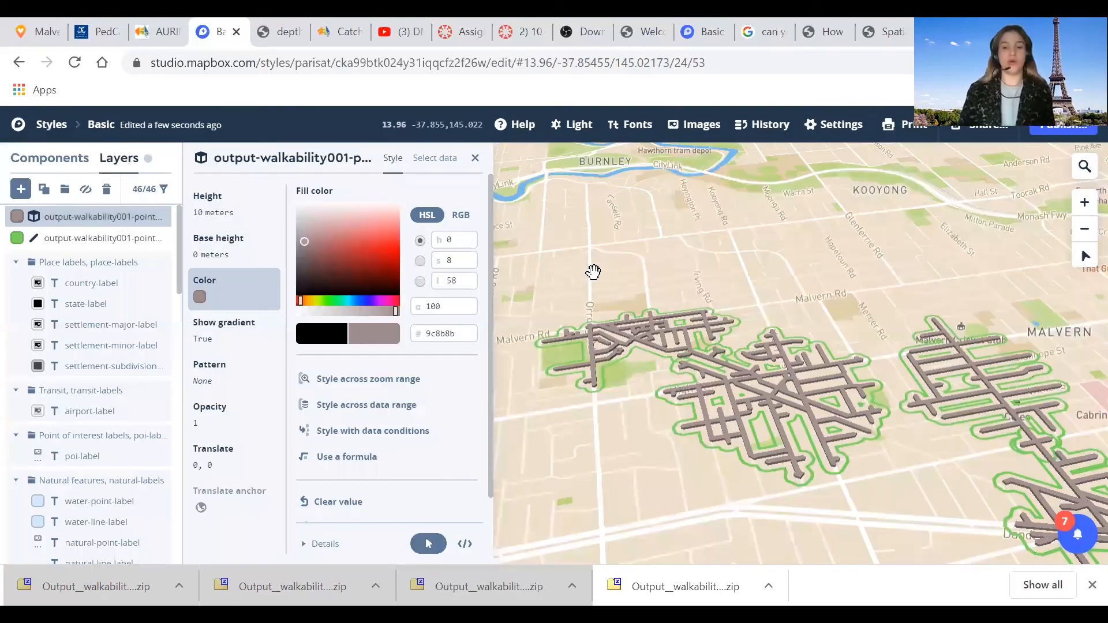